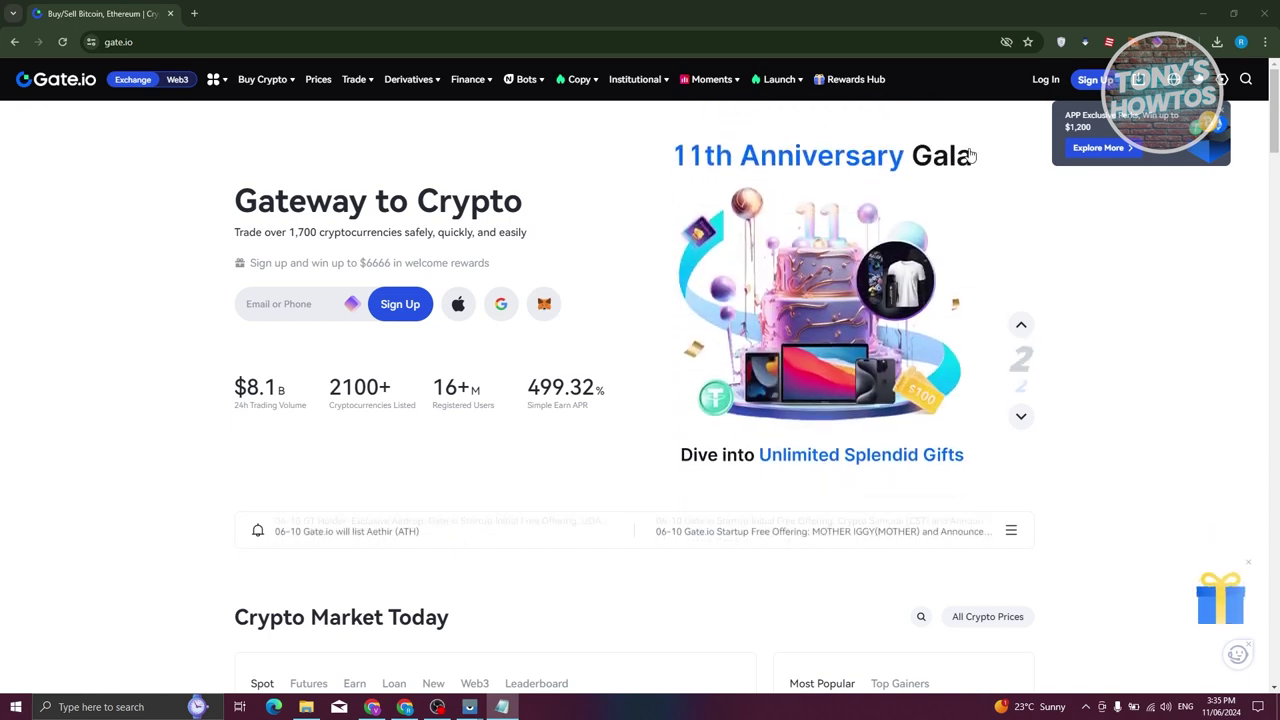
Open the Gate.io Create Account sign-up form.
left_click(1108, 88)
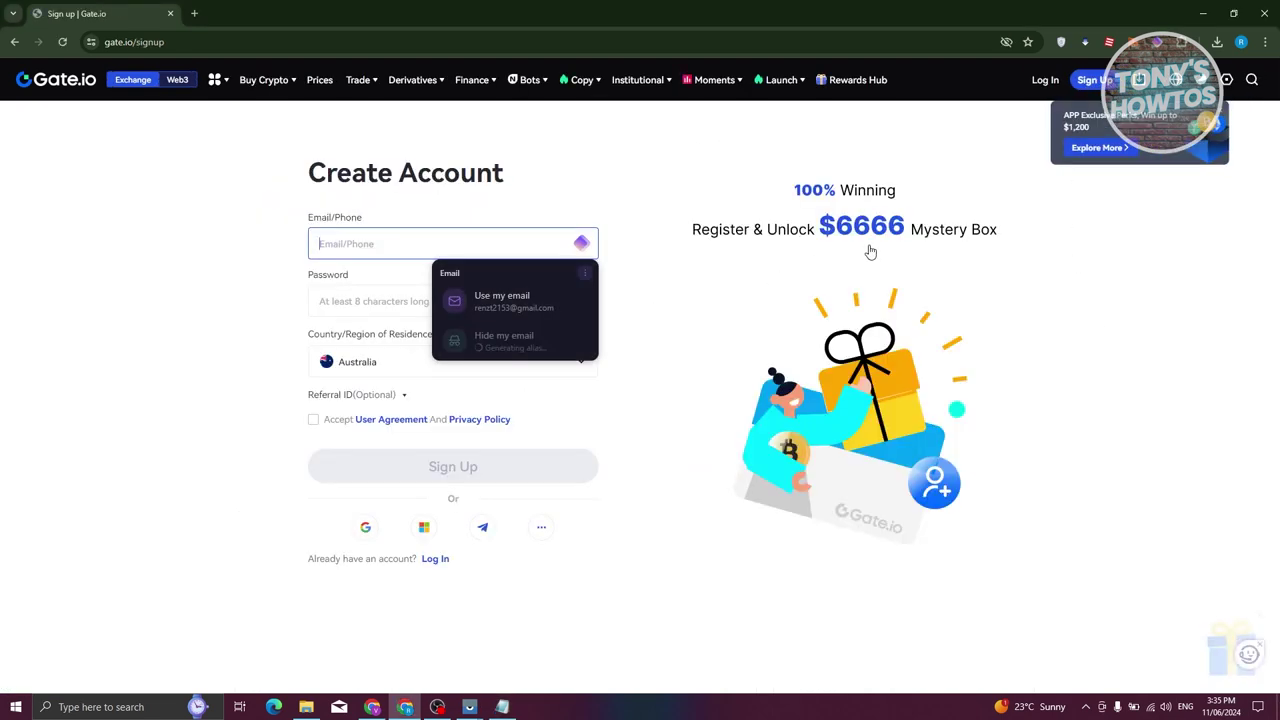
left_click(737, 297)
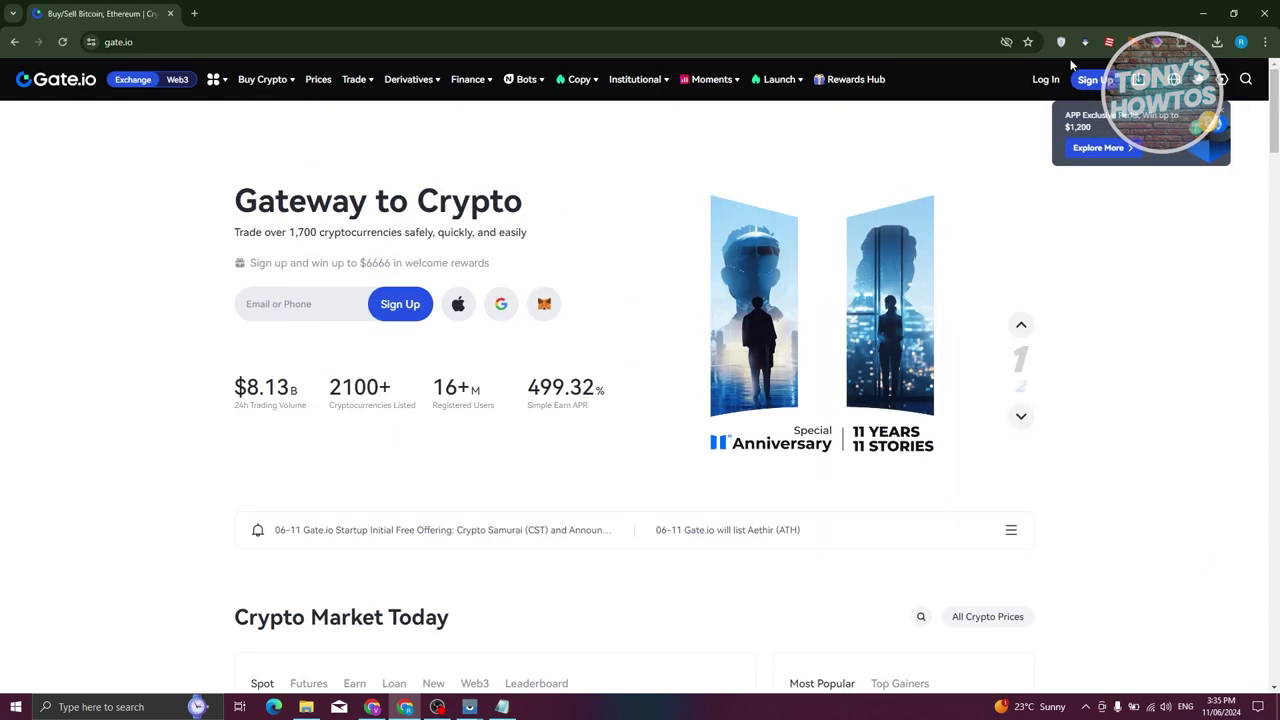
left_click(1094, 80)
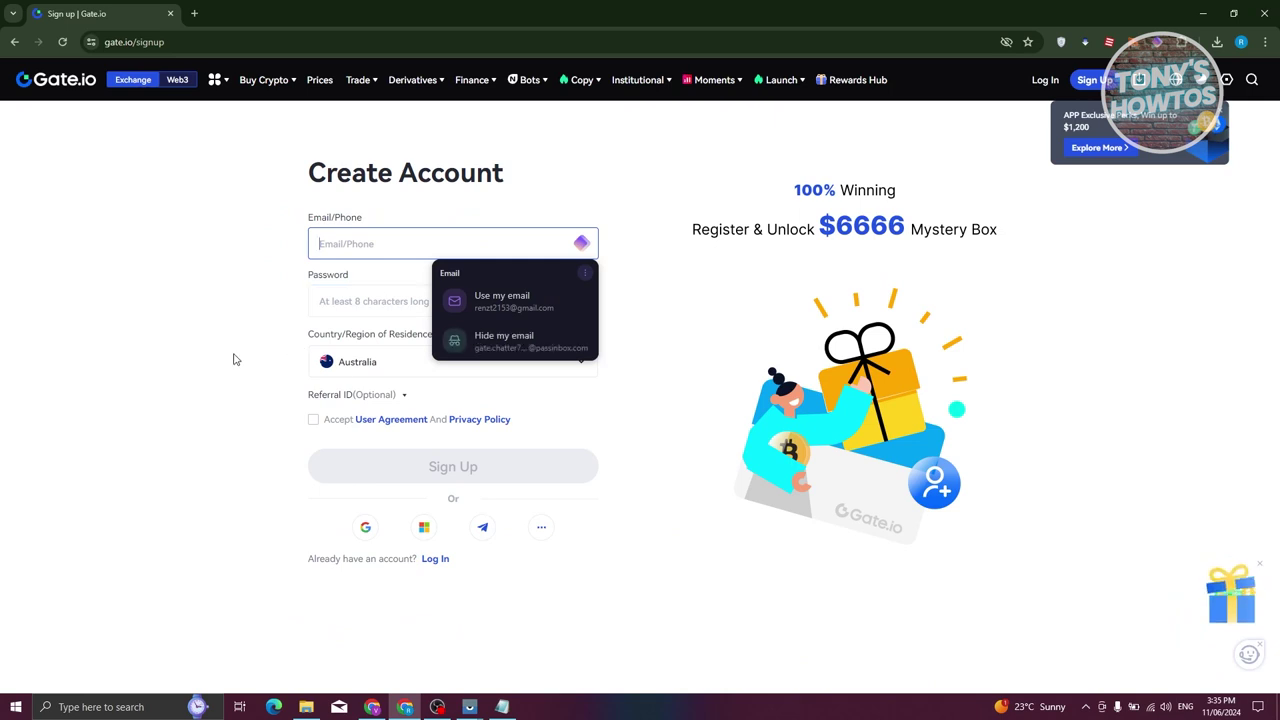
left_click(350, 364)
Set the country of residence to Philippines by searching 'PH' in the country list.
left_click(360, 385)
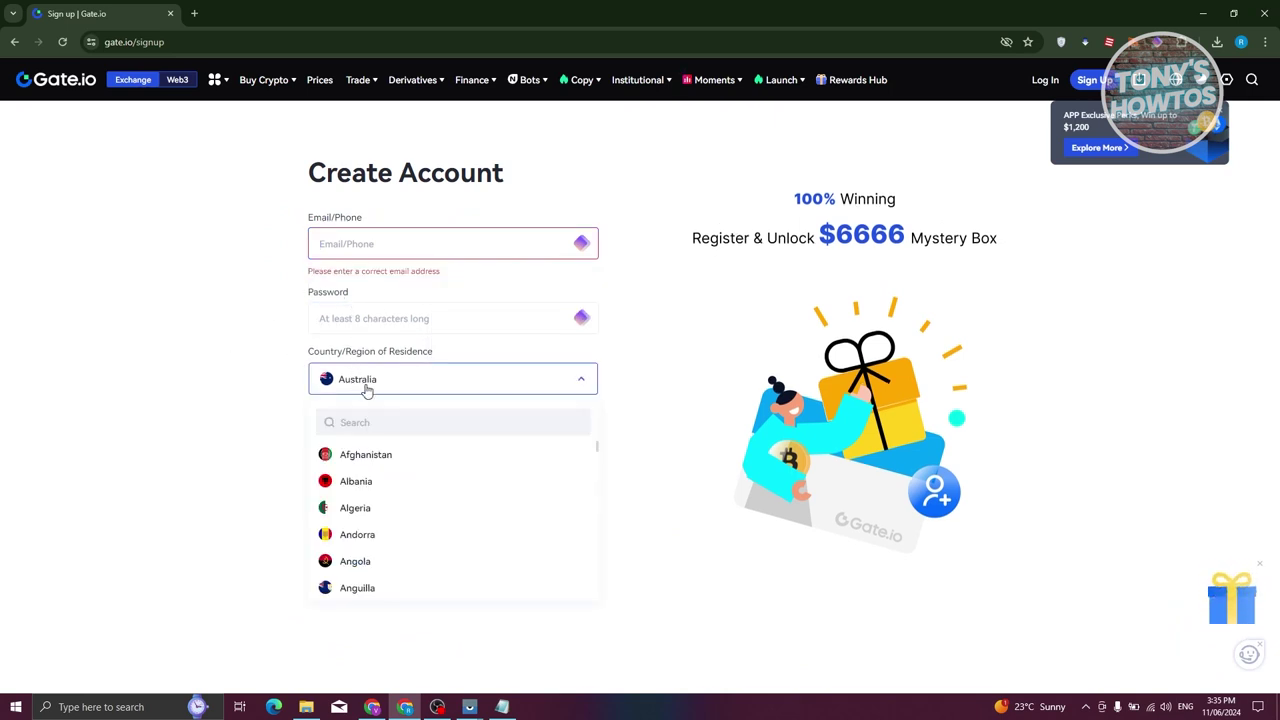
left_click(404, 427)
type("PH")
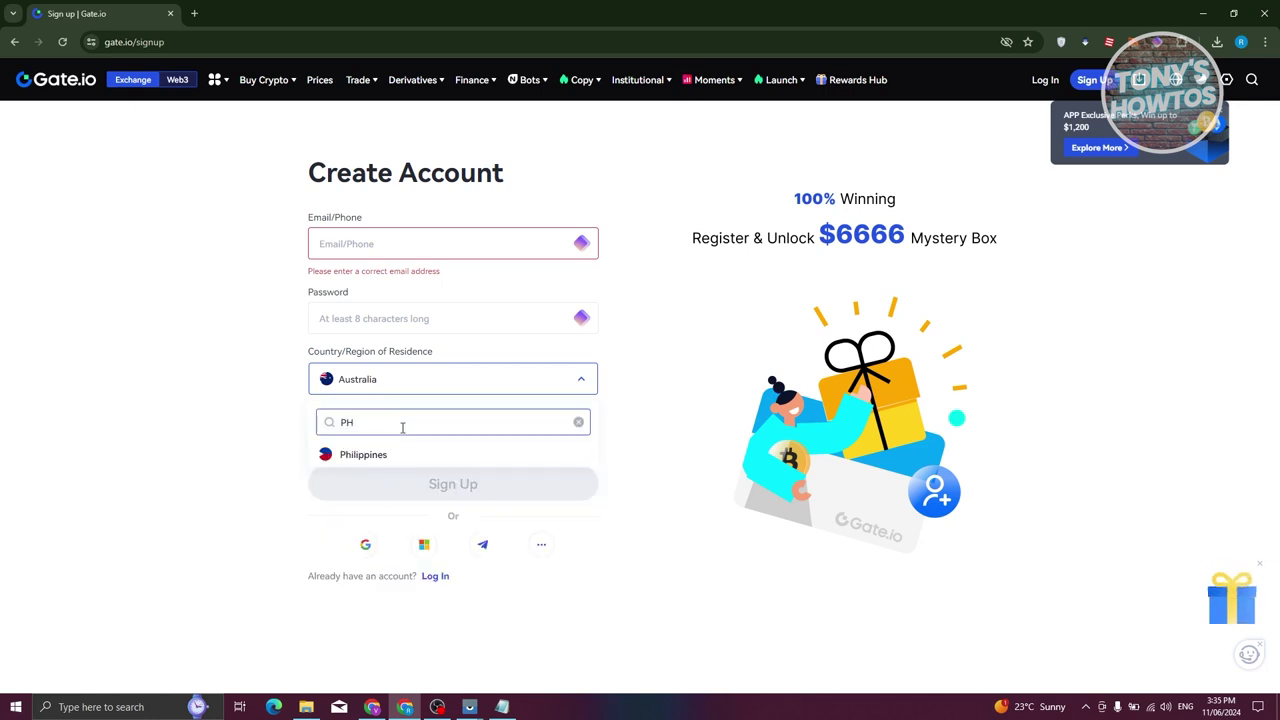
left_click(394, 456)
left_click(374, 240)
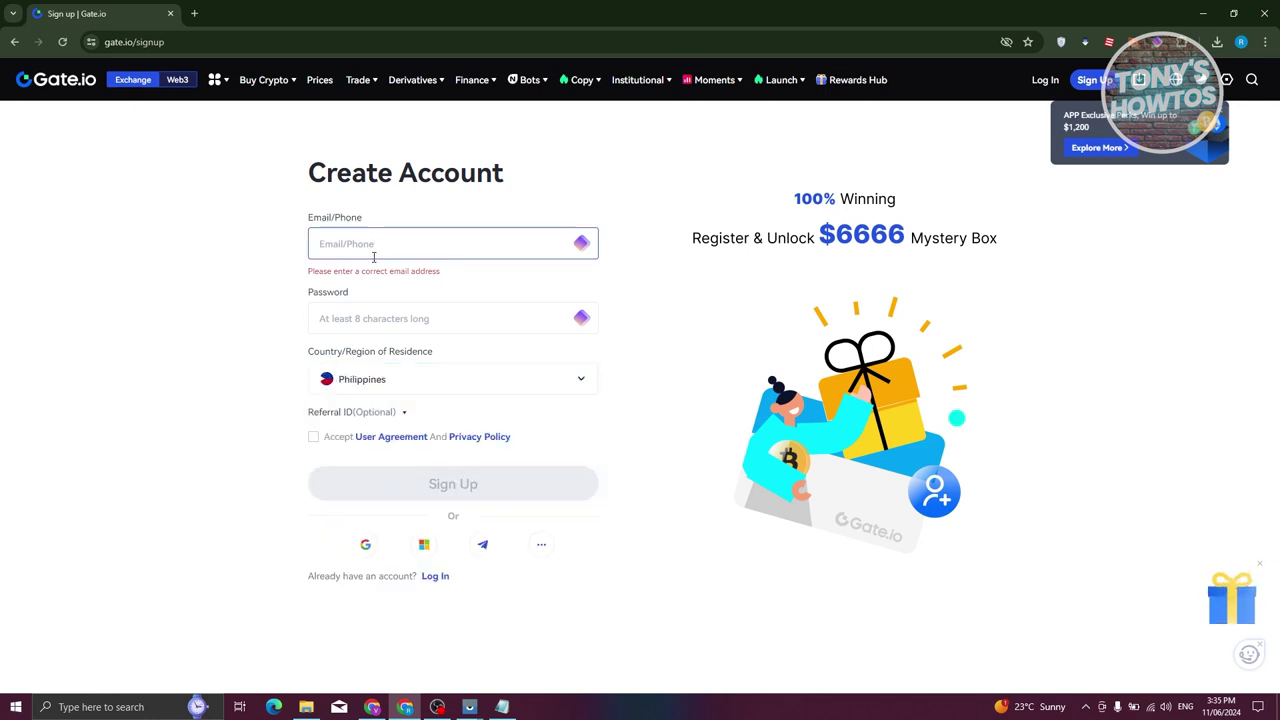
left_click(361, 315)
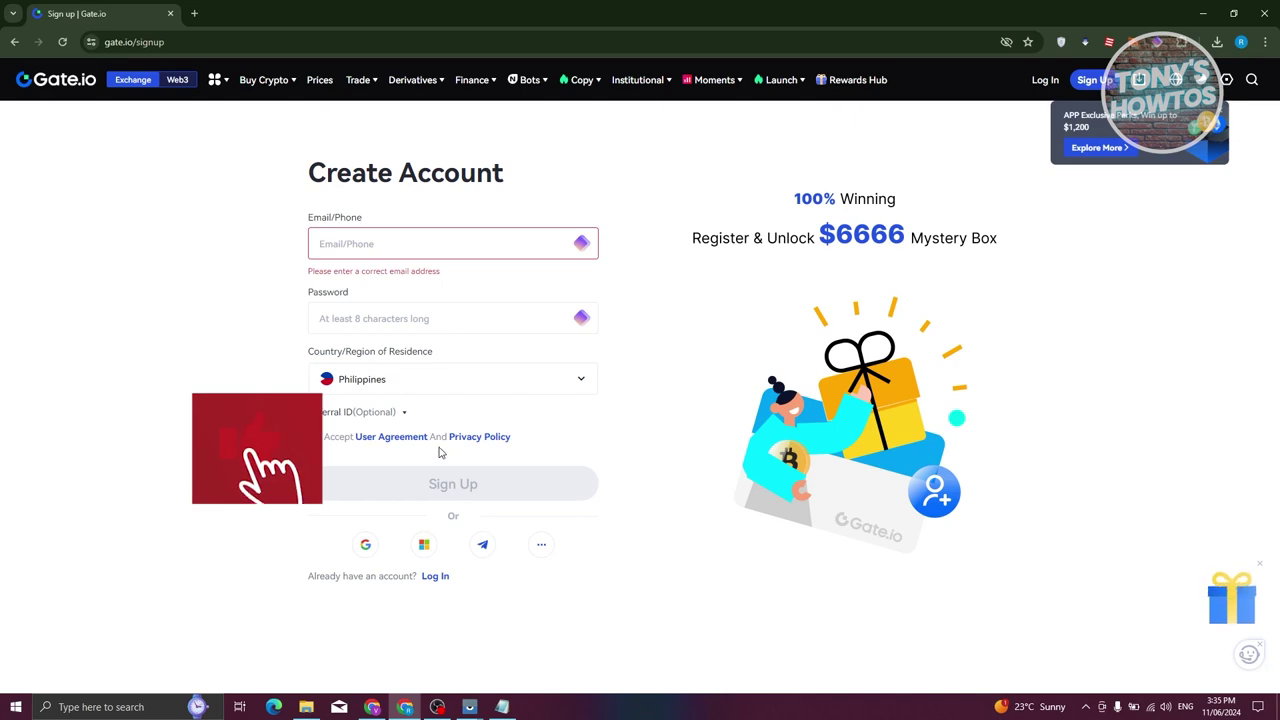
left_click(403, 437)
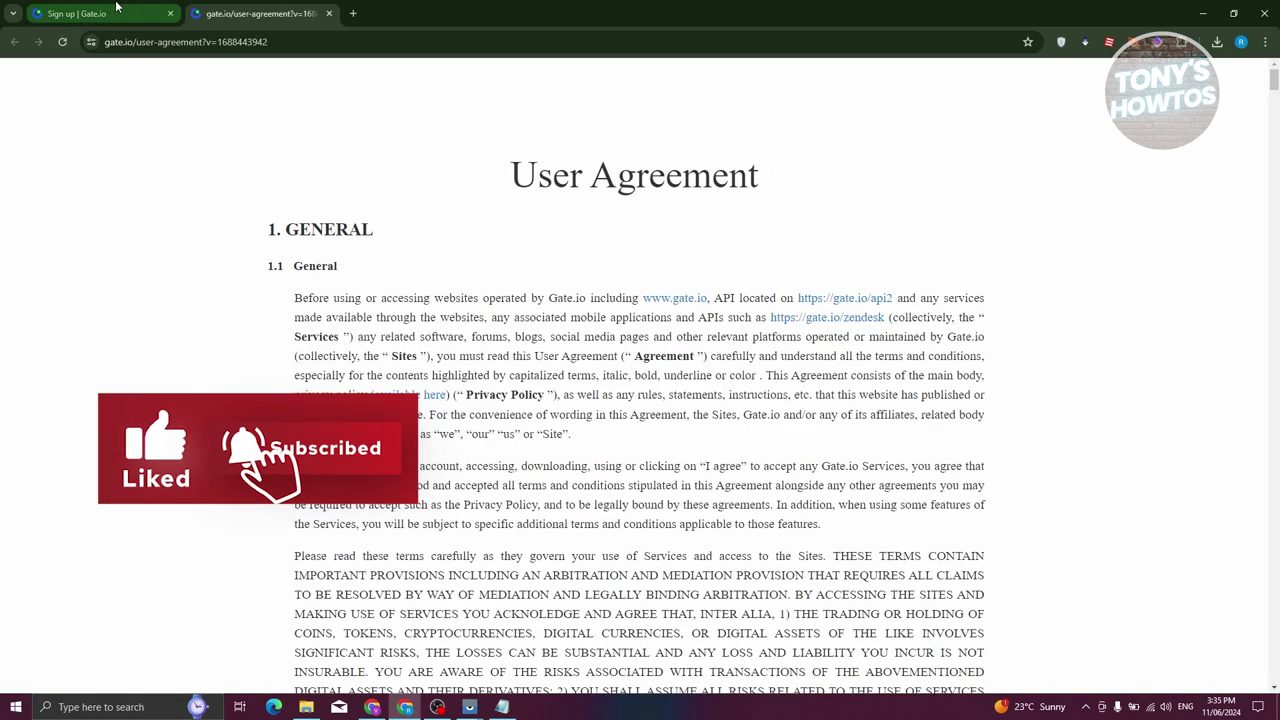
left_click(90, 13)
left_click(491, 437)
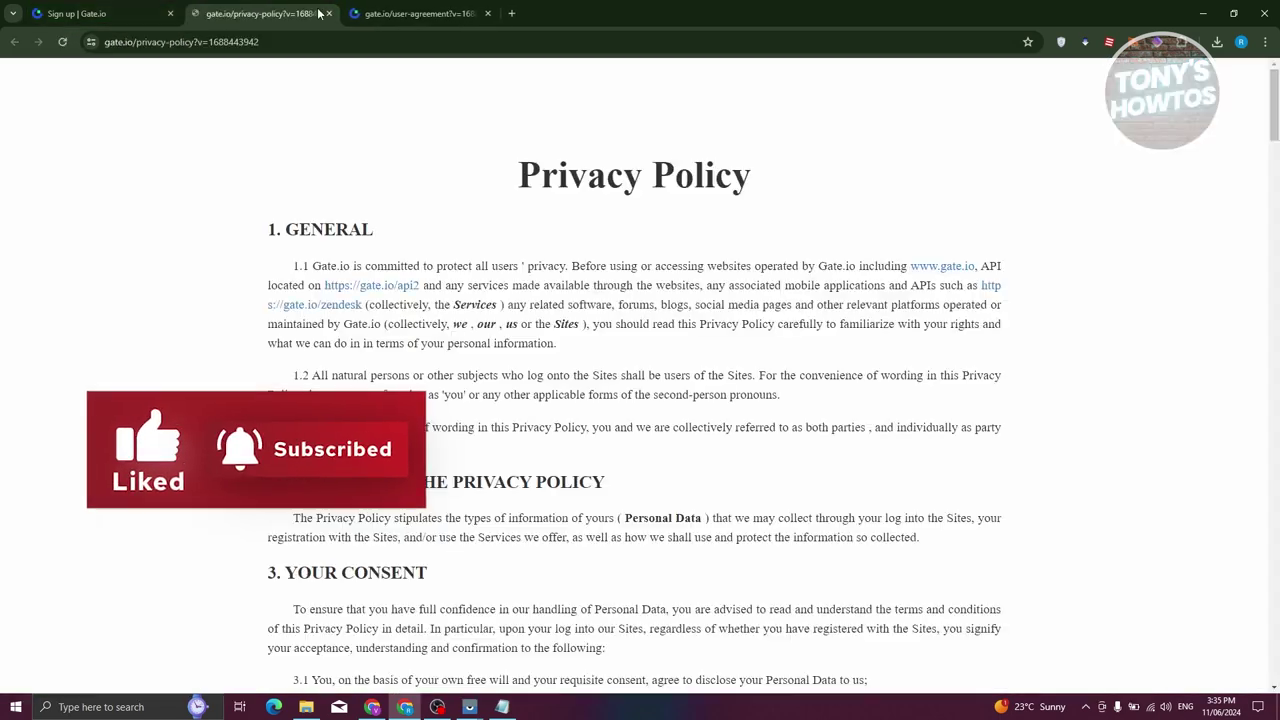
left_click(90, 13)
left_click(276, 13)
left_click(434, 13)
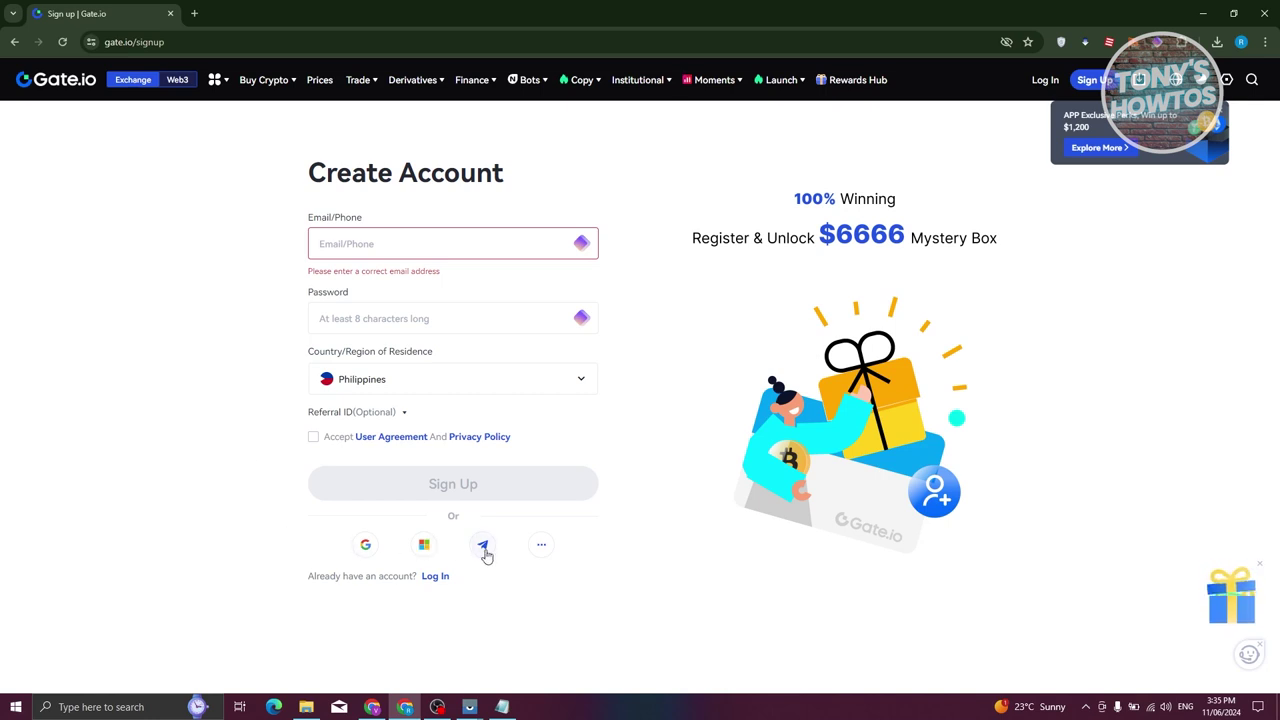
left_click(365, 546)
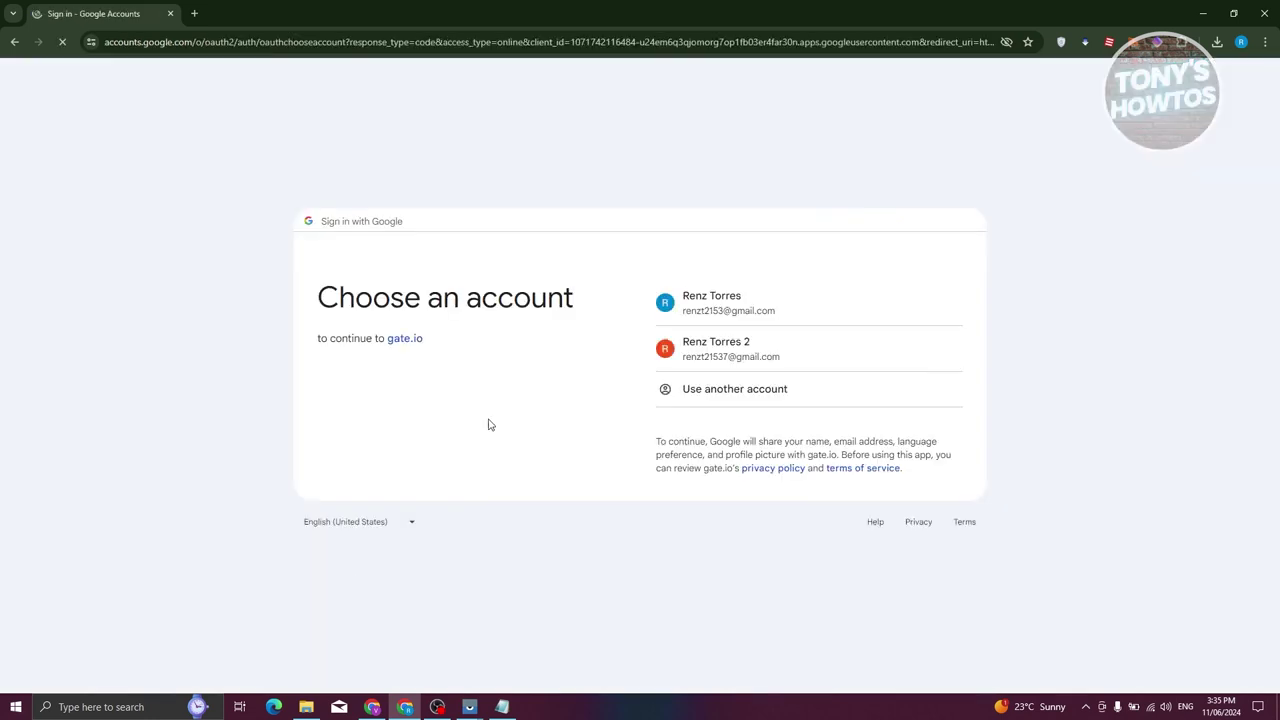
Sign up with the chosen Google account and confirm it, reaching the email code page.
left_click(731, 314)
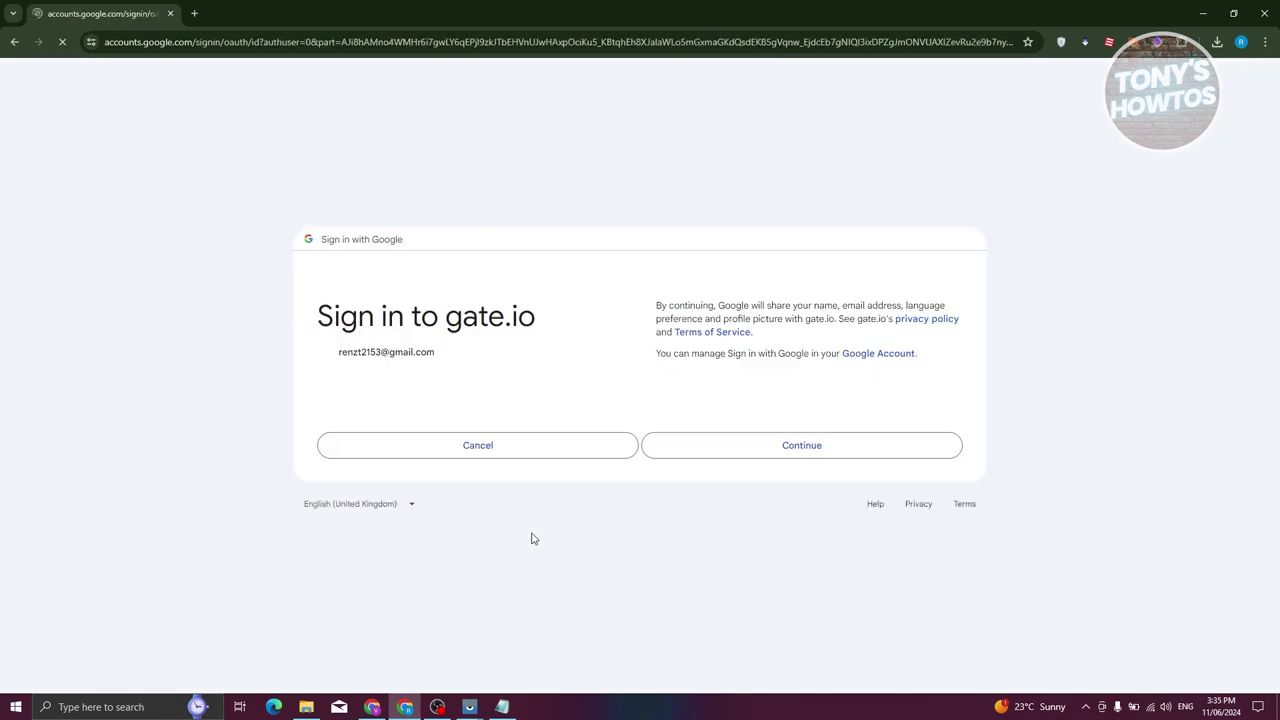
left_click(764, 451)
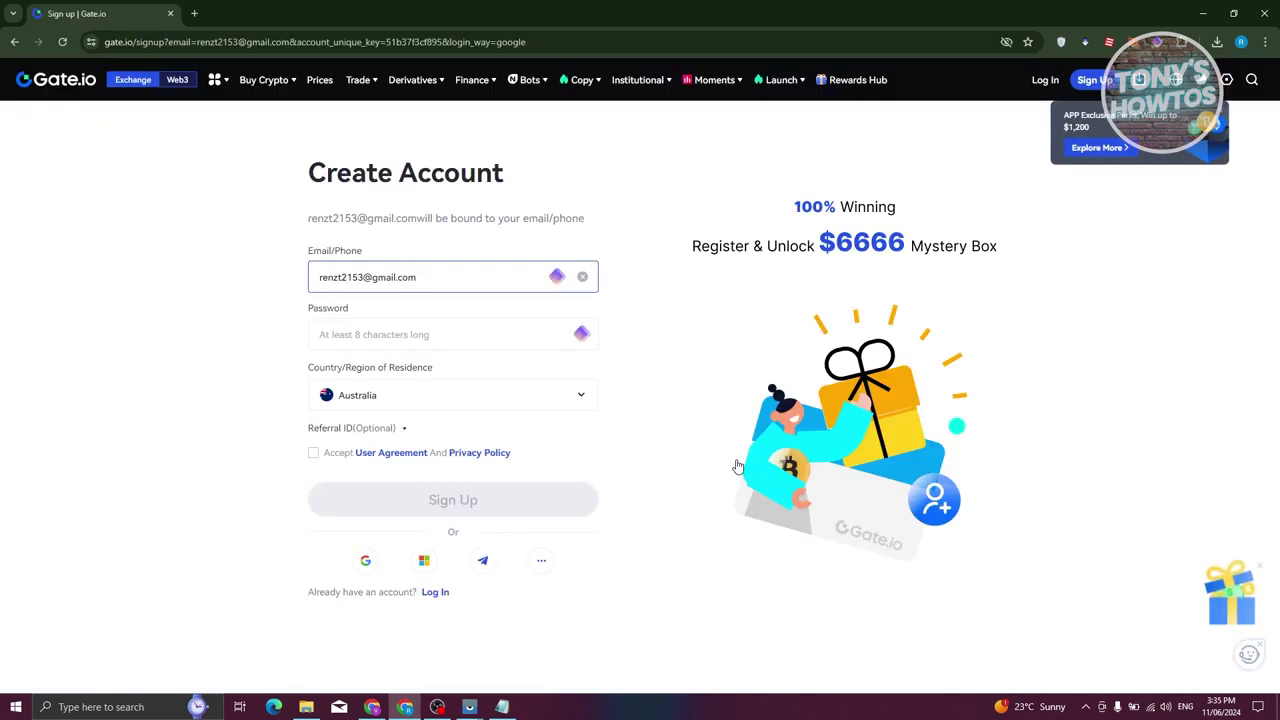
left_click(403, 333)
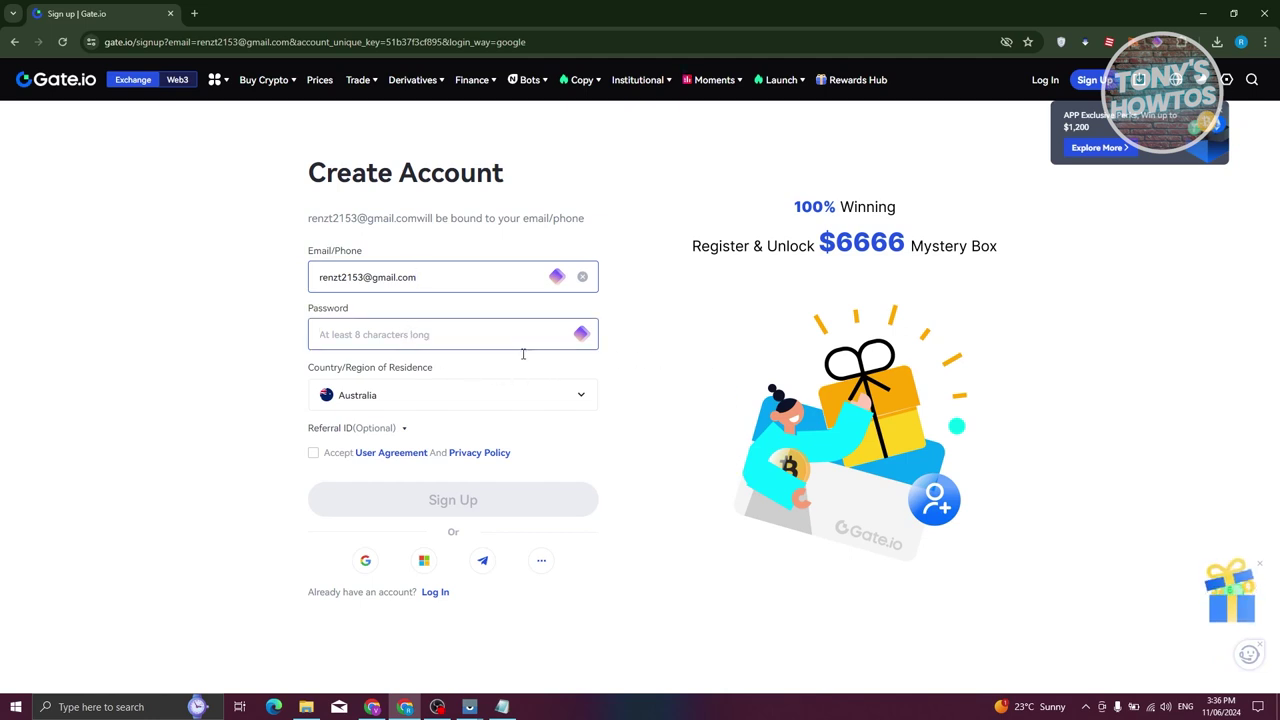
left_click(372, 561)
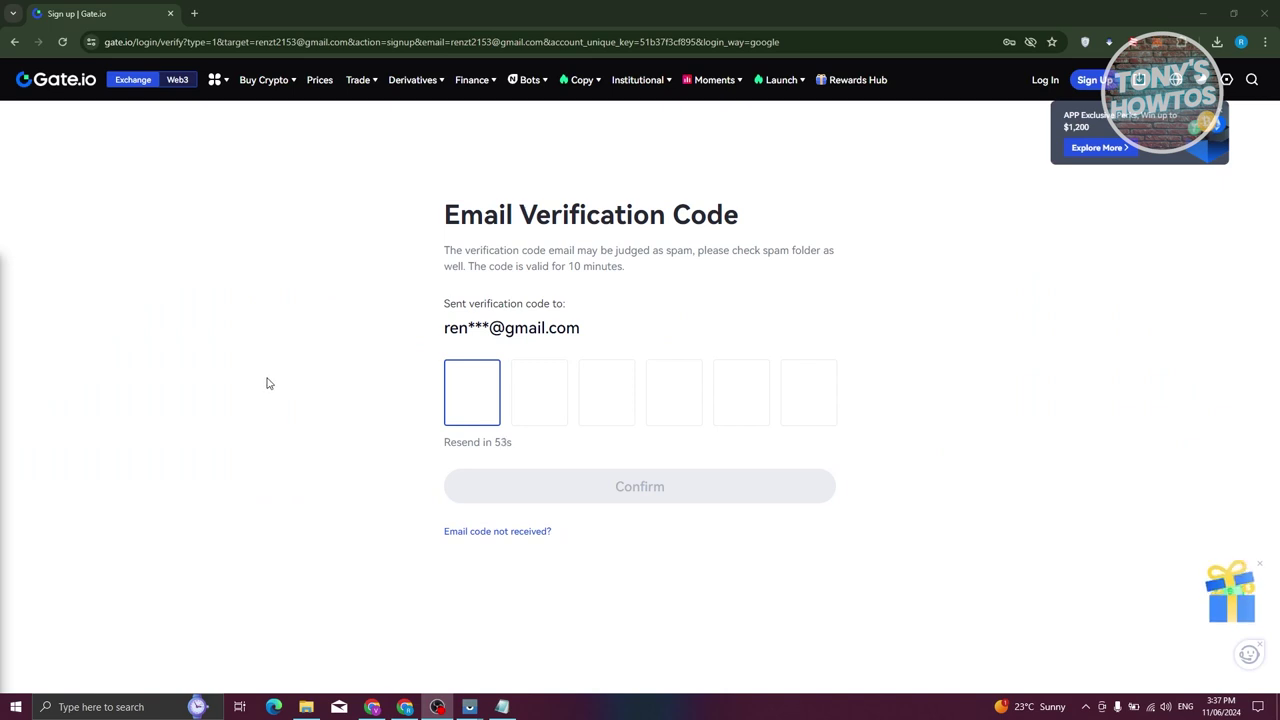
left_click(193, 14)
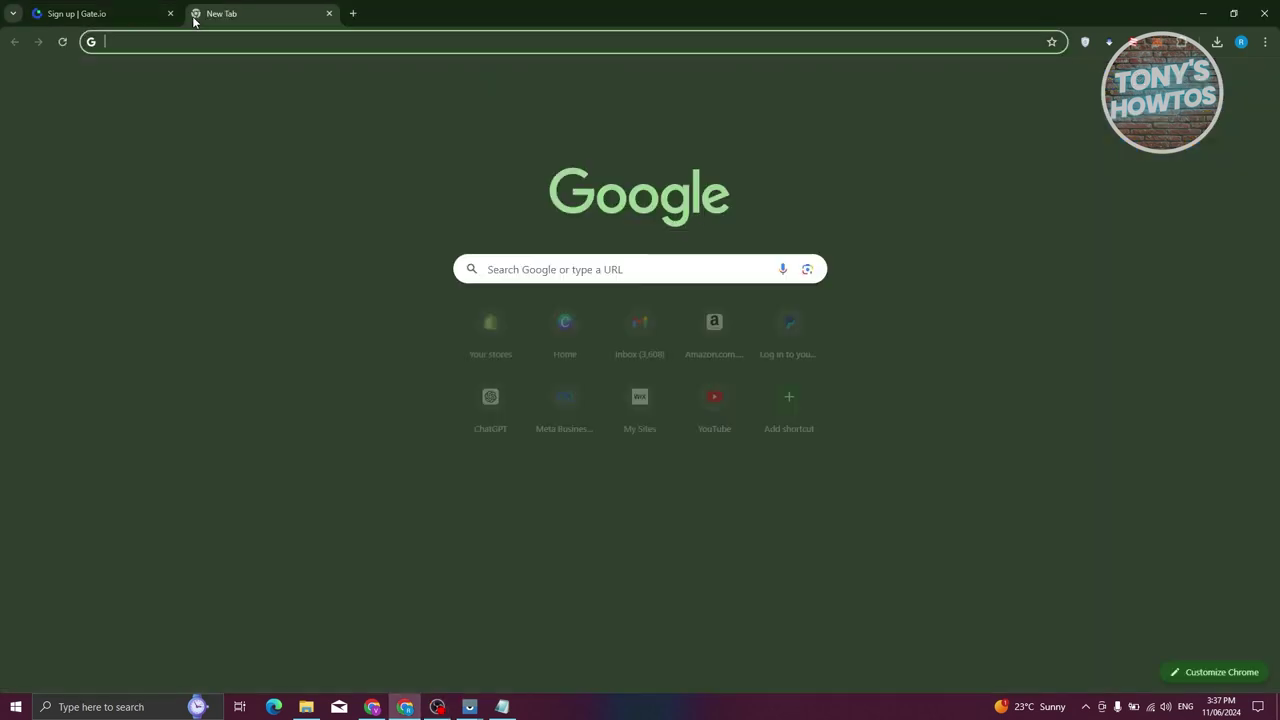
Copy the code from Gmail's Gate.io verification email and paste it into the sign-up.
type("gmail.com")
key("Return")
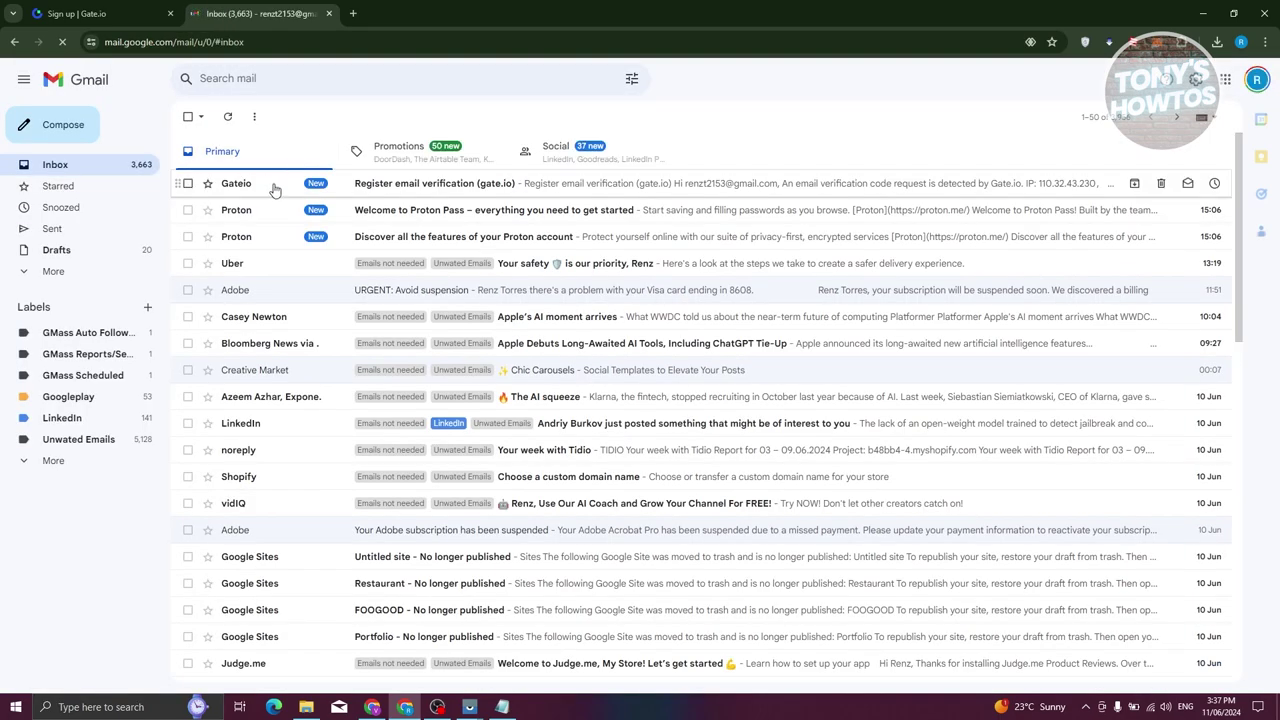
left_click(266, 185)
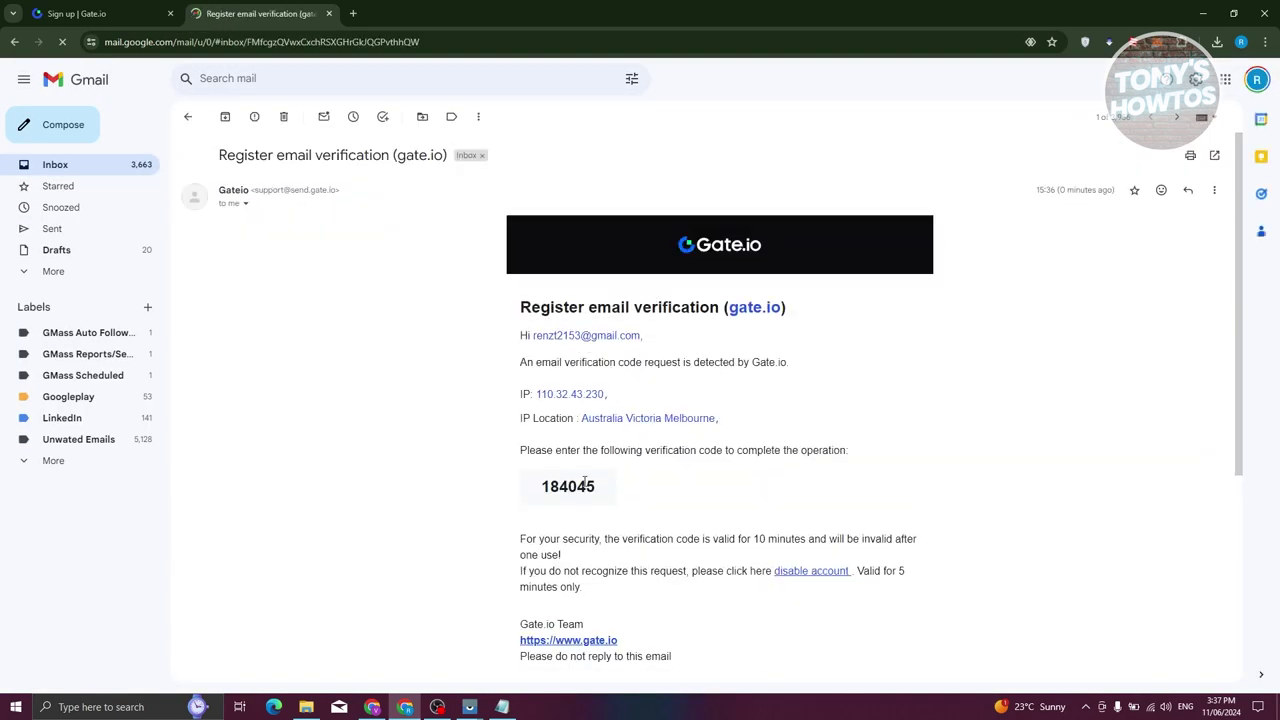
left_click(80, 13)
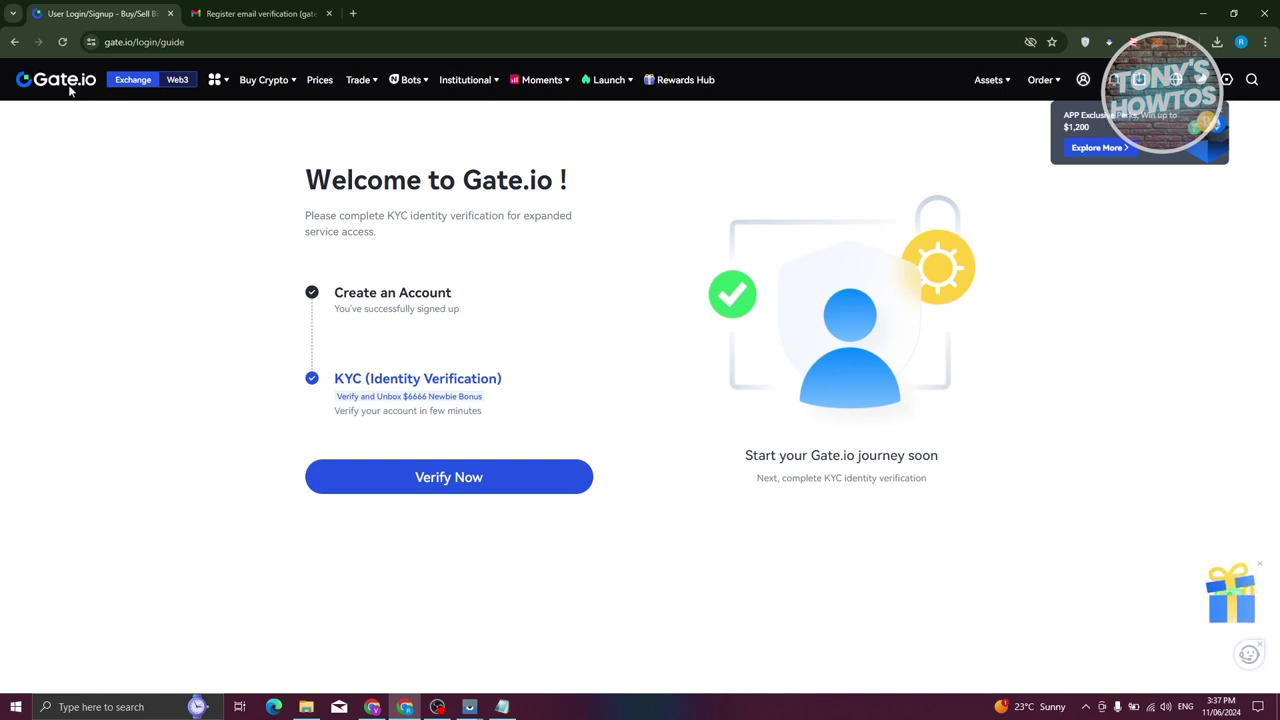
Return to the Gate.io home page and open individual identity verification from the account menu.
left_click(472, 485)
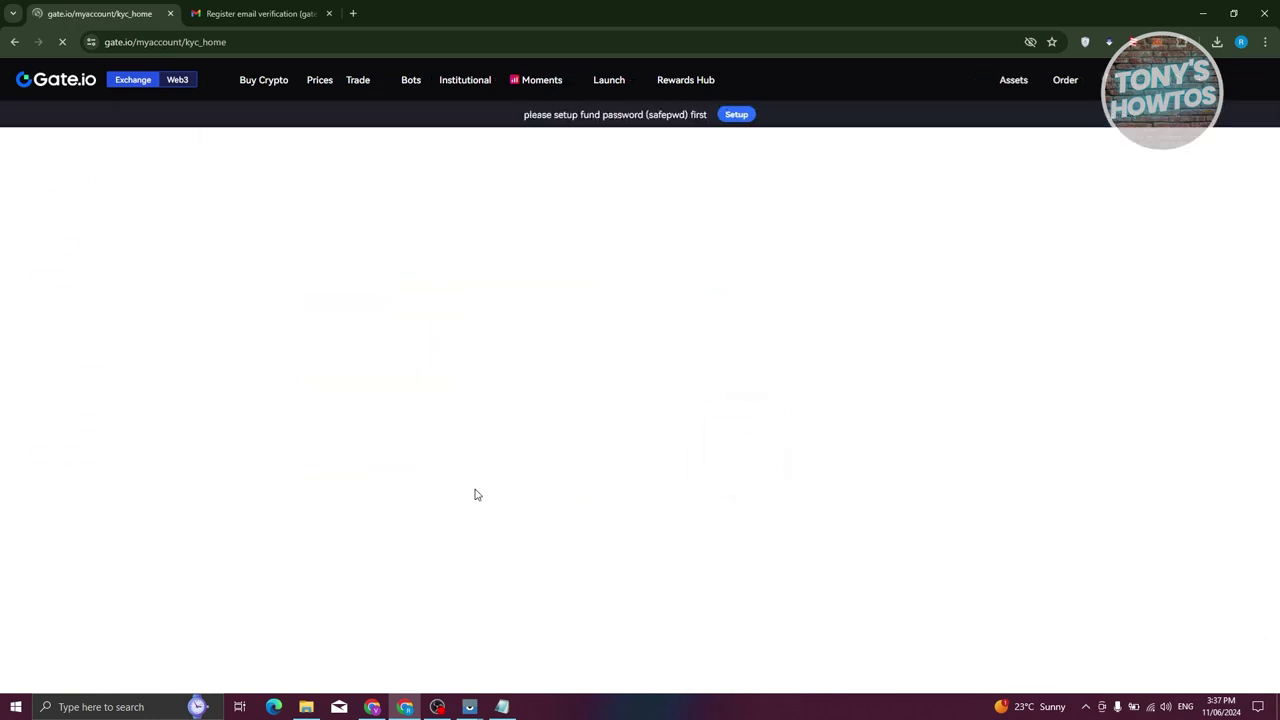
left_click(57, 82)
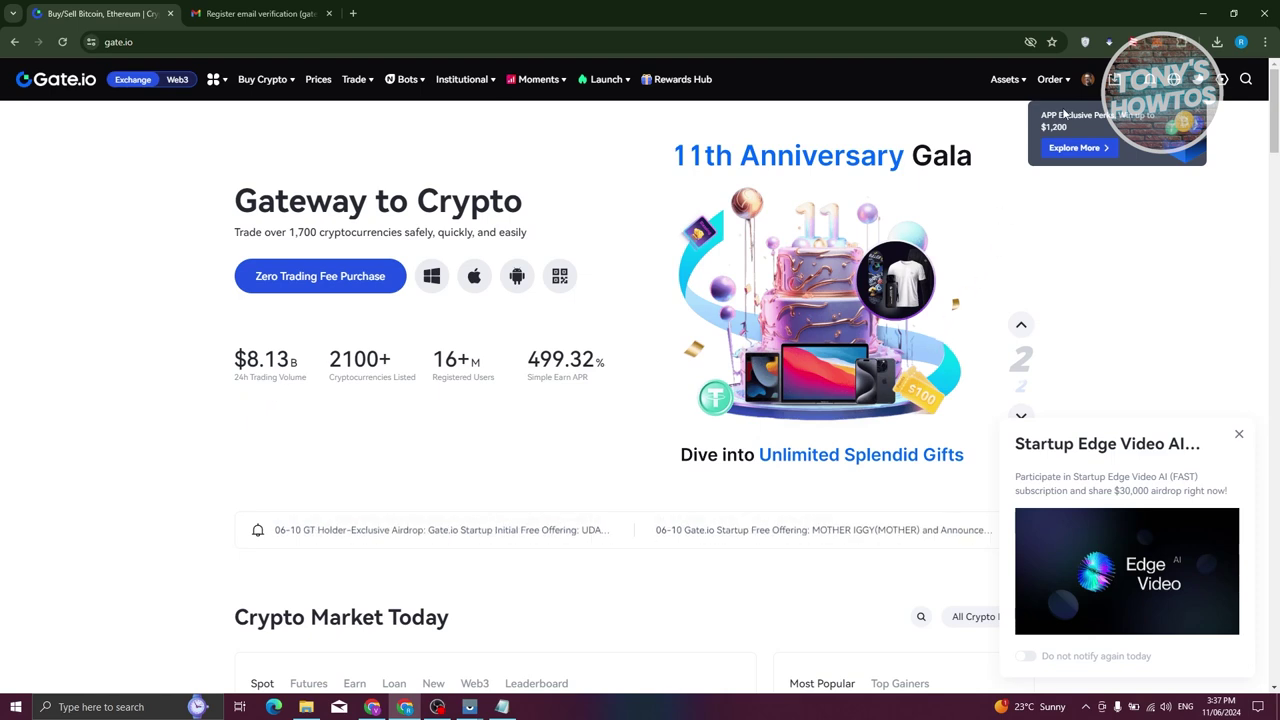
mouse_move(1088, 82)
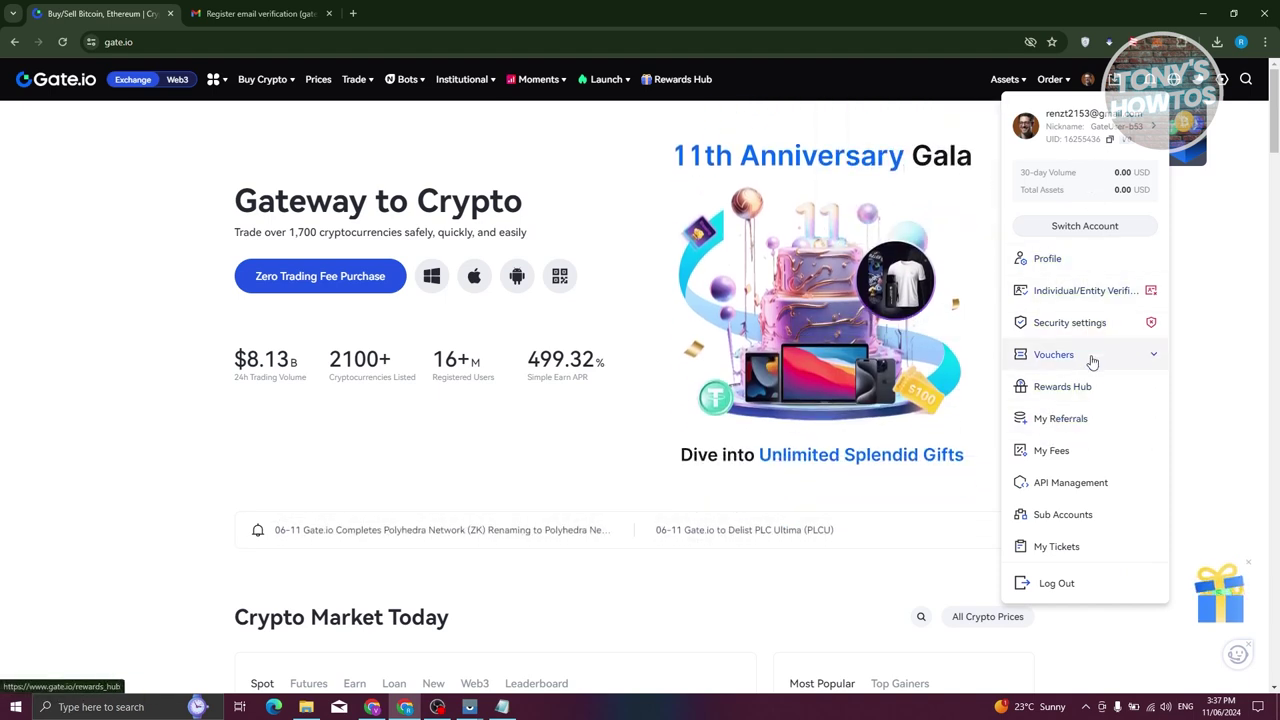
left_click(1075, 292)
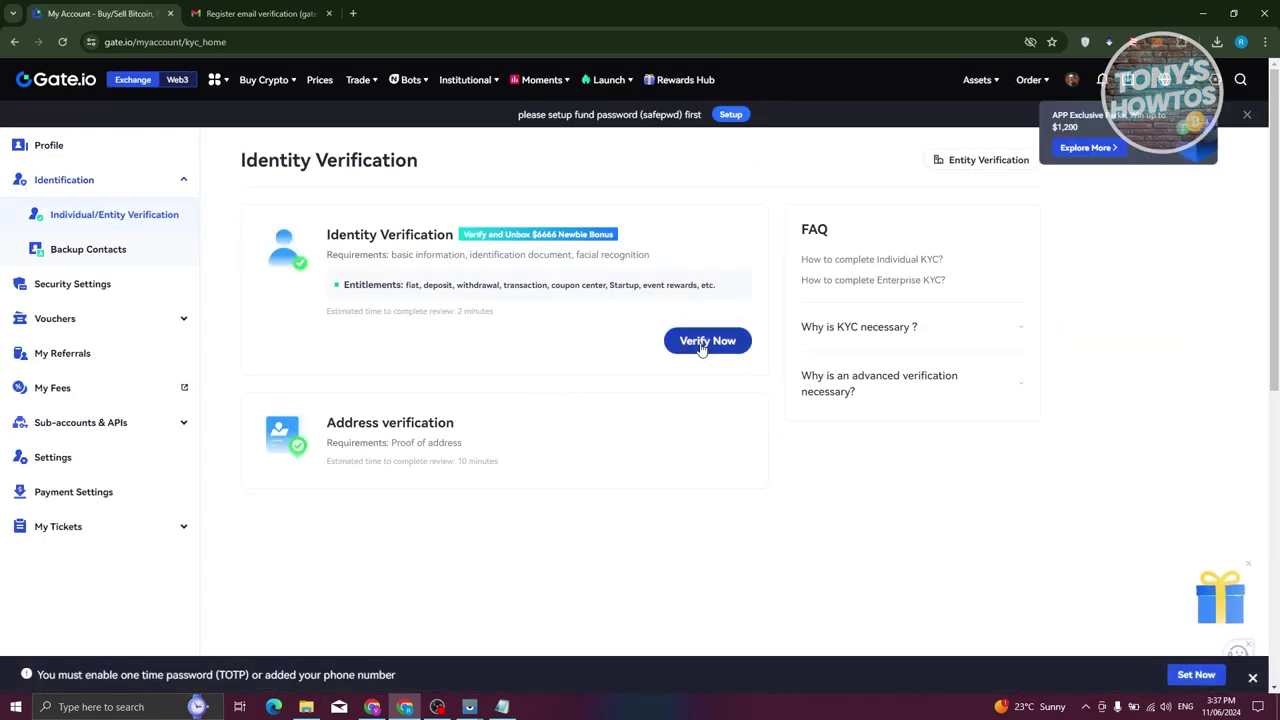
Check the nationality list and keep Australia as the nationality.
left_click(707, 341)
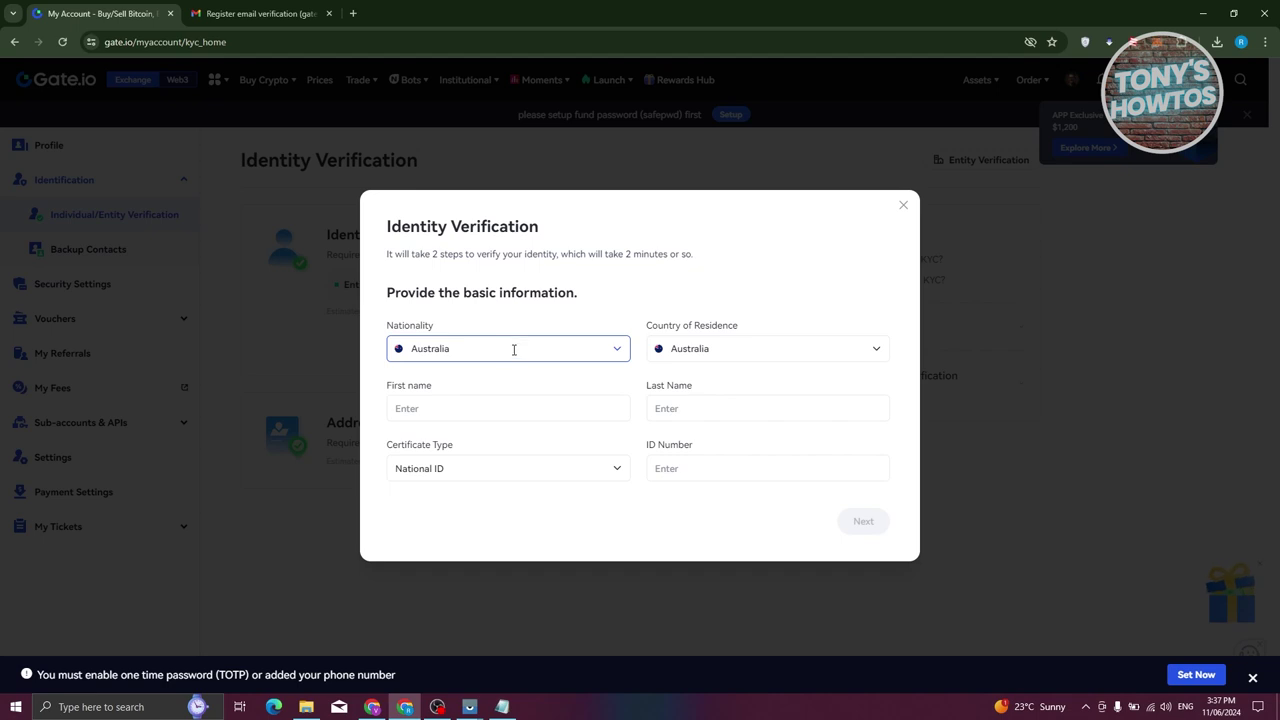
left_click(618, 349)
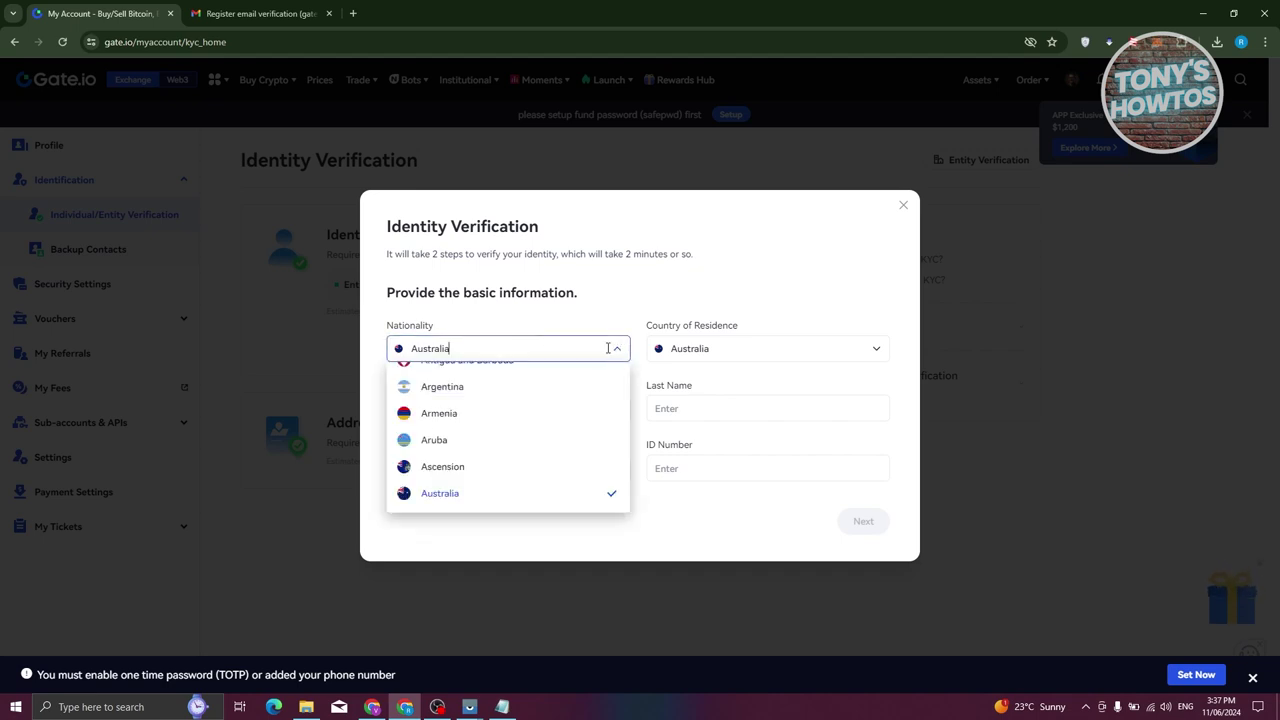
left_click(722, 289)
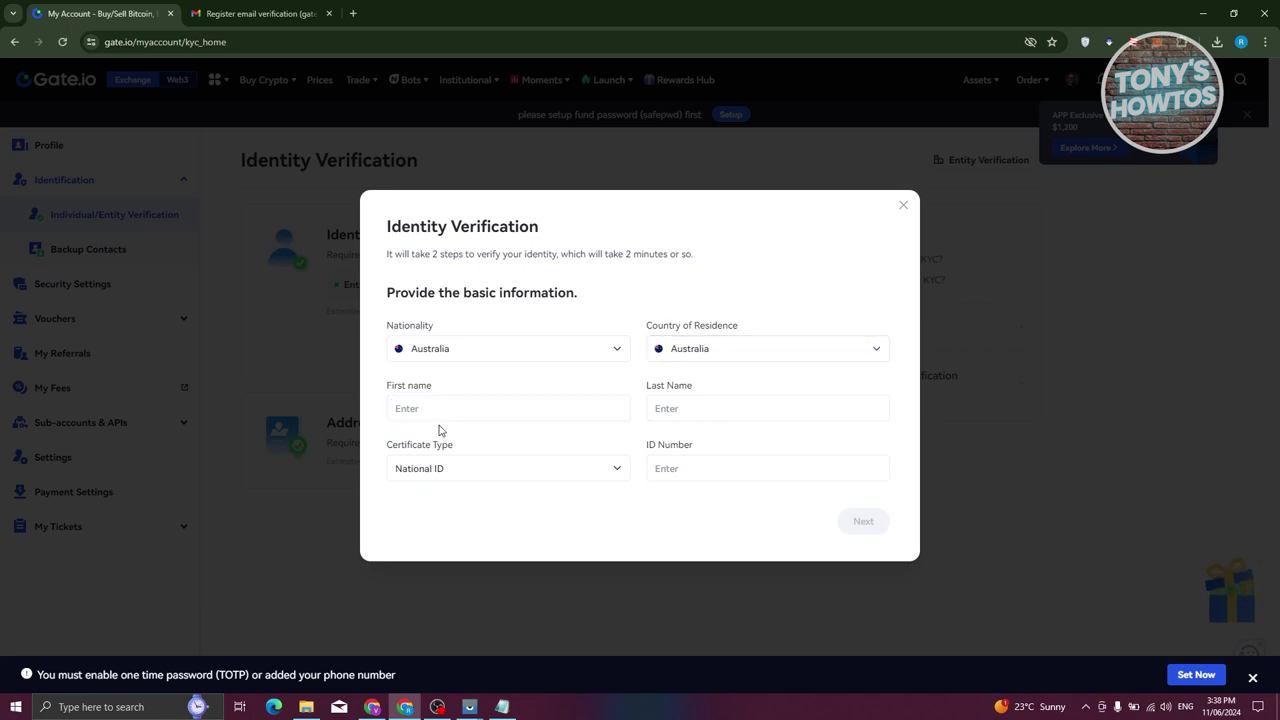
Review National ID, Passport and Driver's License types, keep National ID, and close the form.
left_click(610, 479)
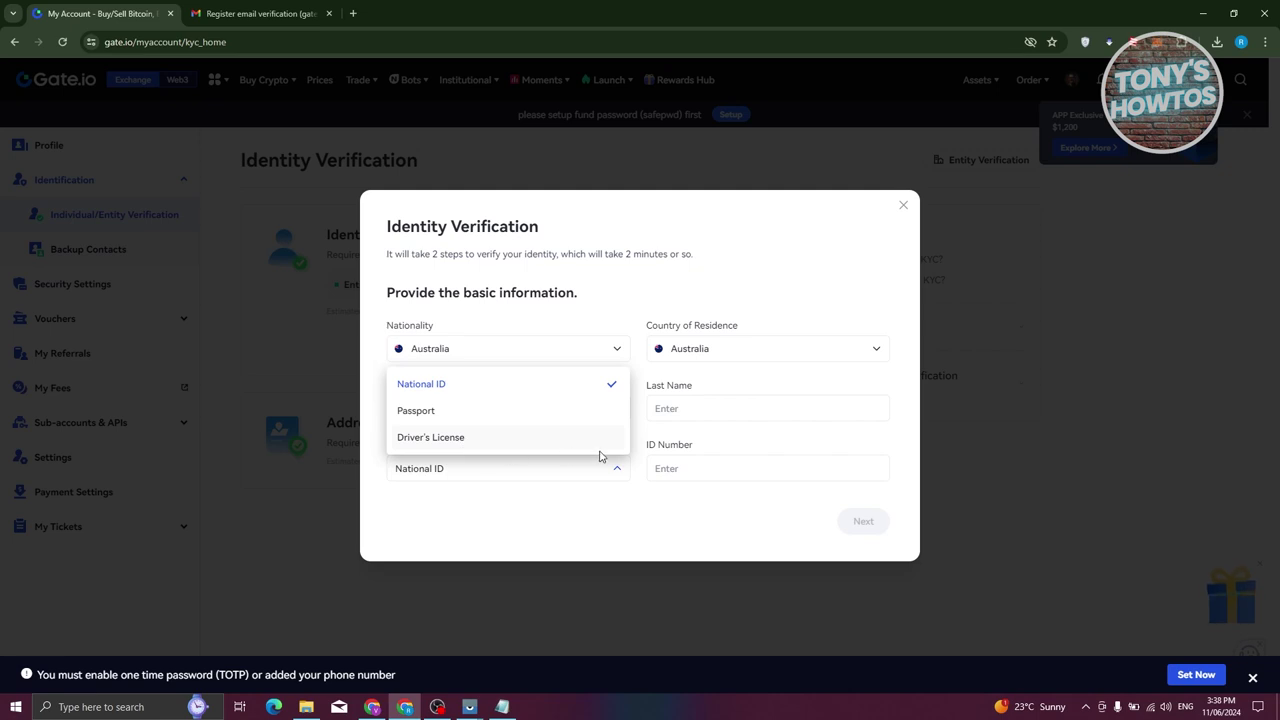
left_click(625, 476)
left_click(620, 474)
left_click(568, 503)
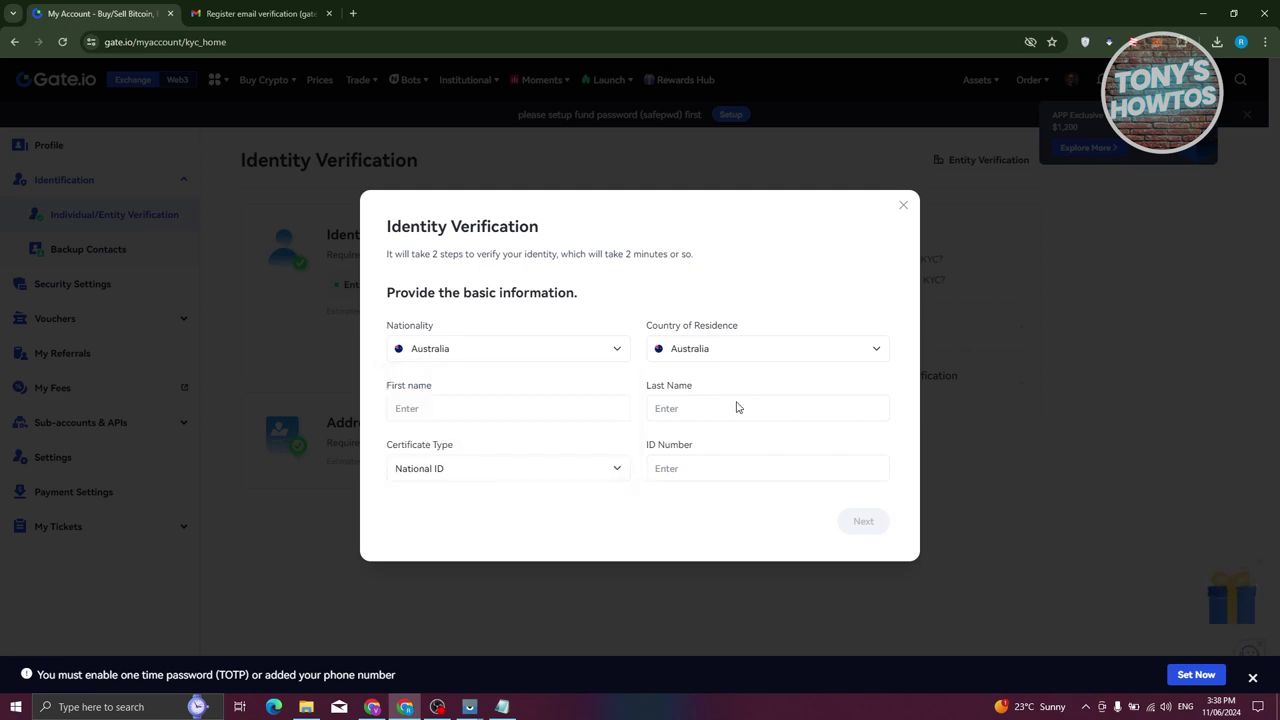
left_click(905, 206)
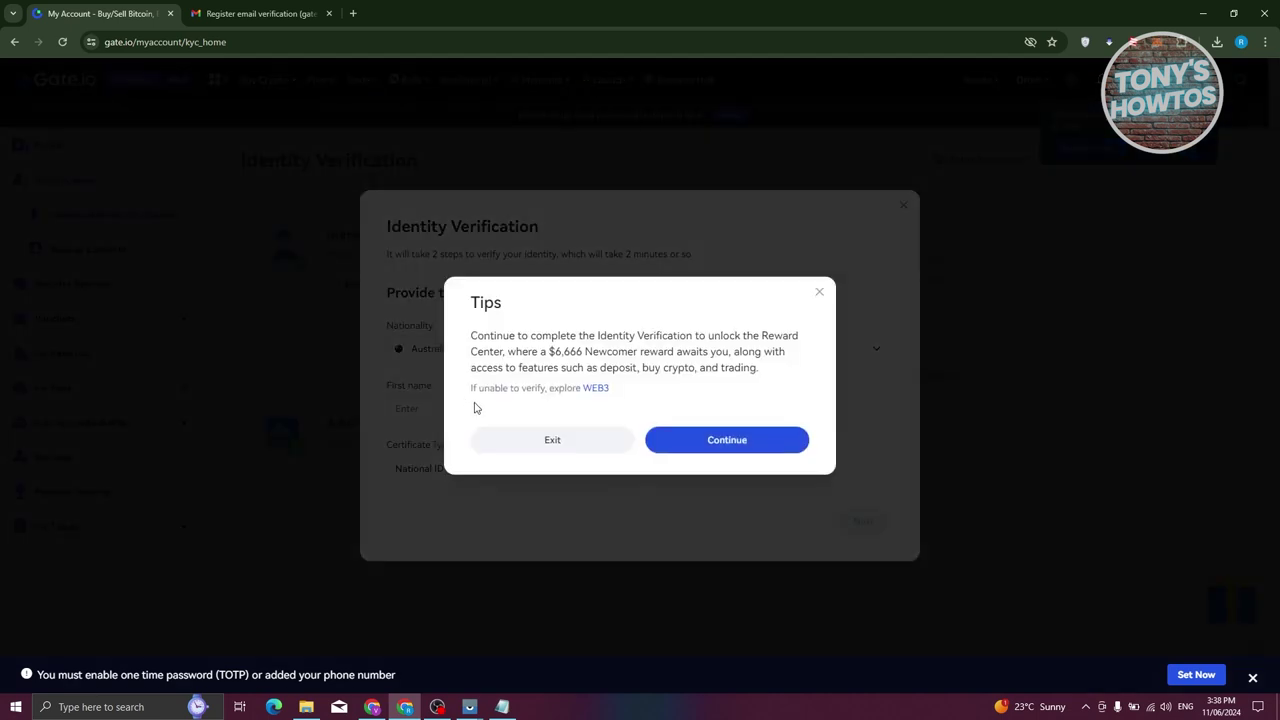
Choose Exit in the Tips prompt to abandon identity verification.
left_click(591, 448)
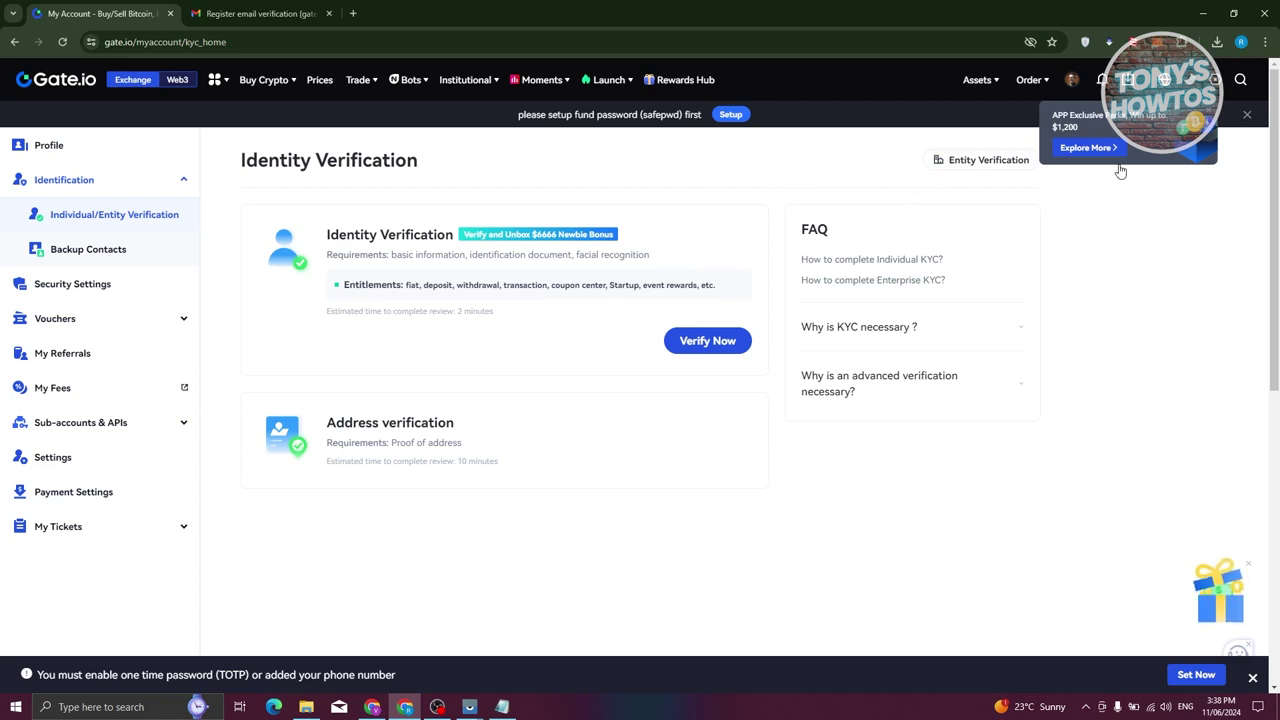
Open the account Profile page from the sidebar and the account menu.
left_click(68, 150)
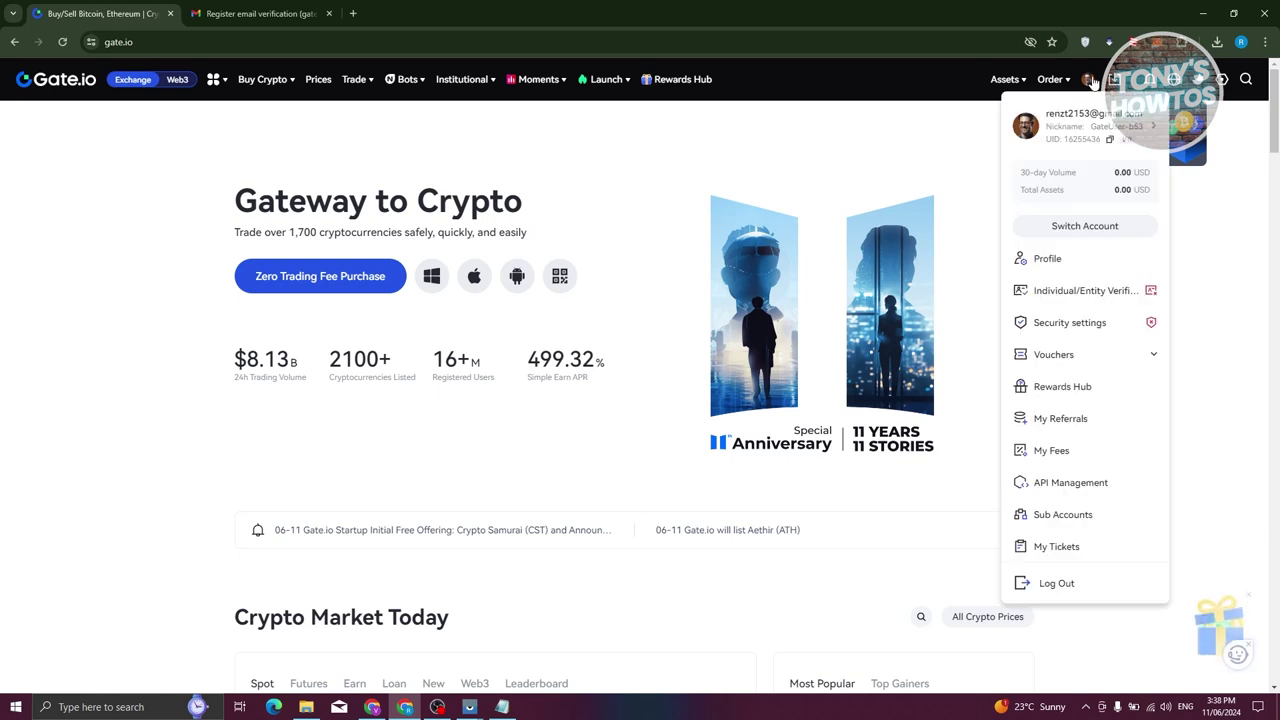
left_click(1050, 259)
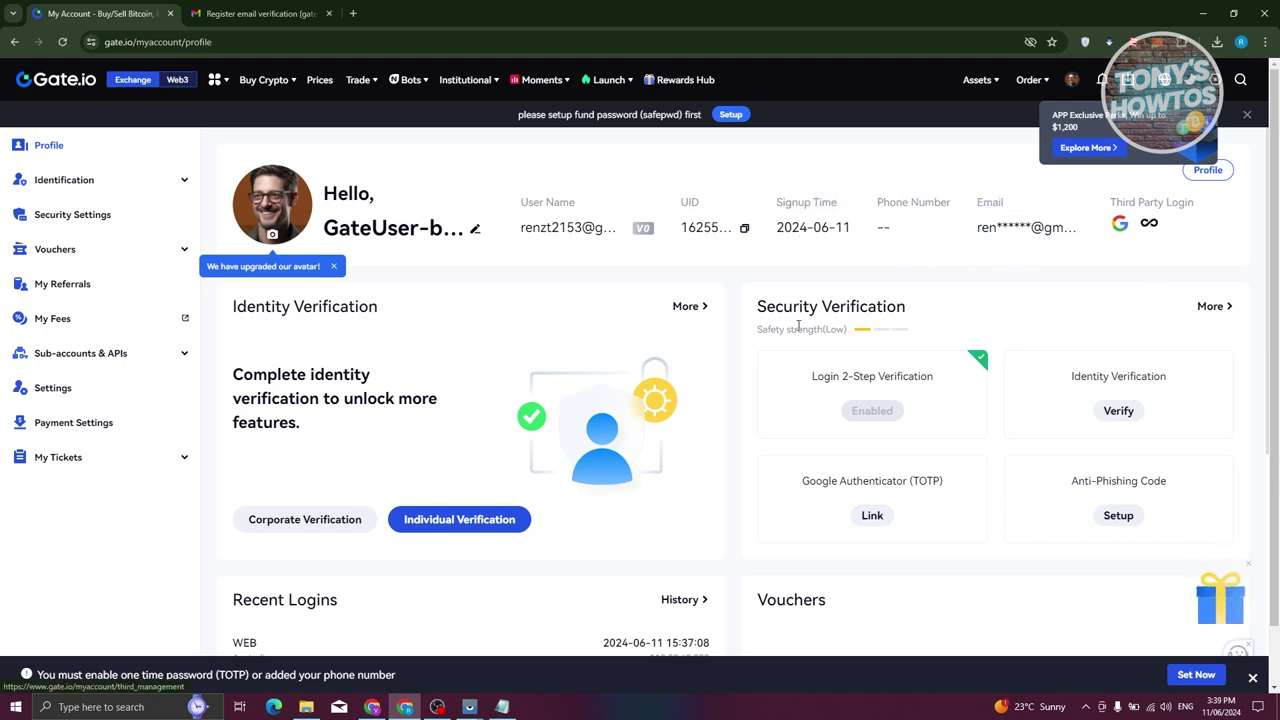
Scroll down the Profile page and start Corporate Verification.
scroll(620, 392, "down", 1)
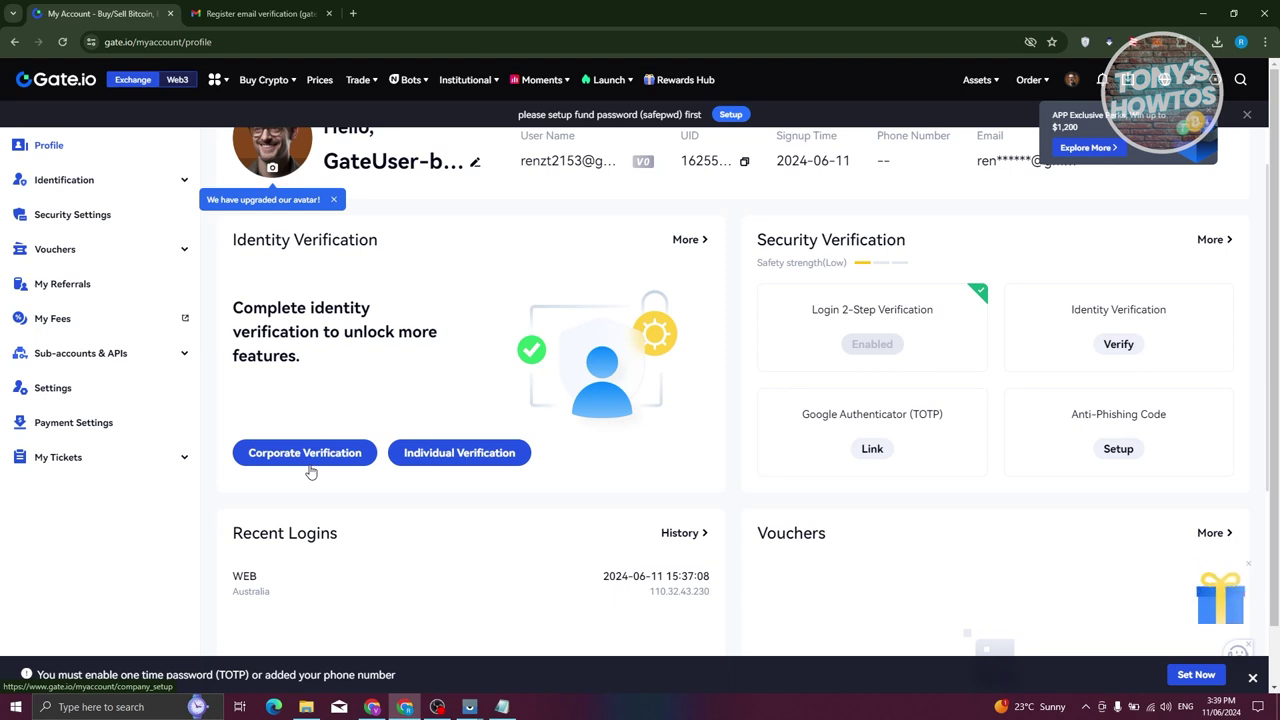
left_click(343, 468)
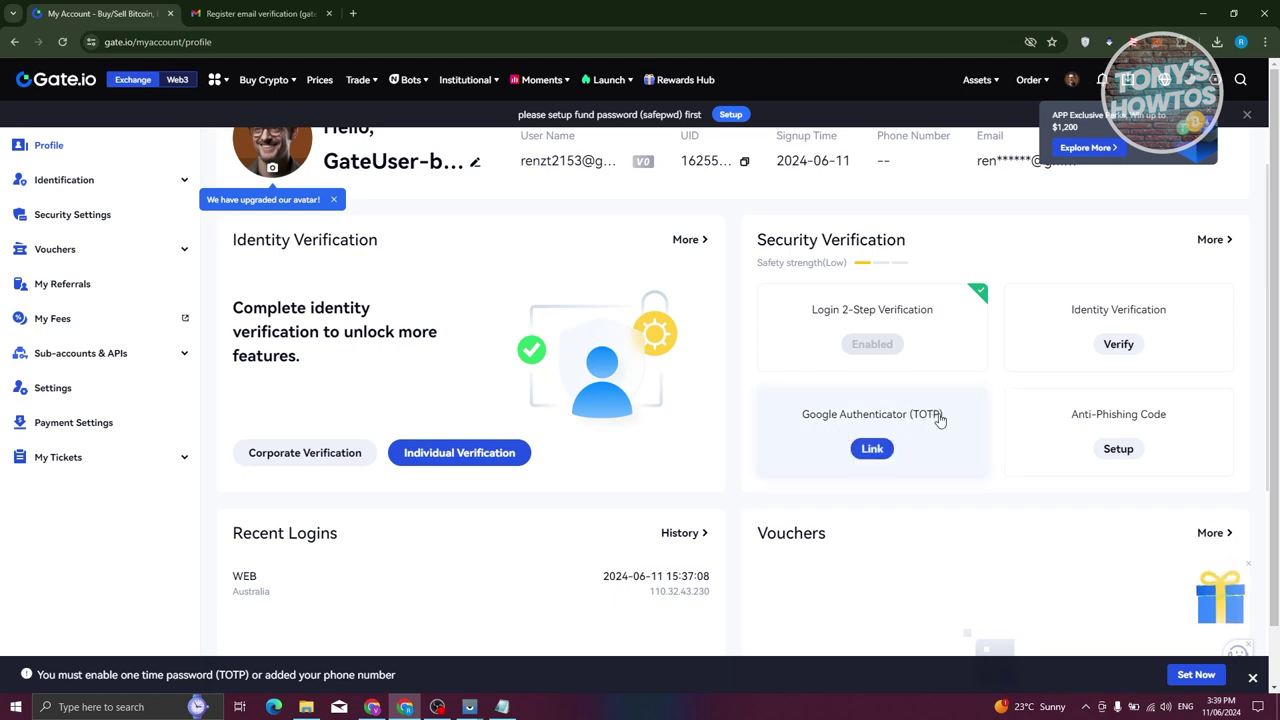
Open Security Settings via the Google Authenticator Link, scroll through it, and highlight 'Security level: Low'.
left_click(872, 452)
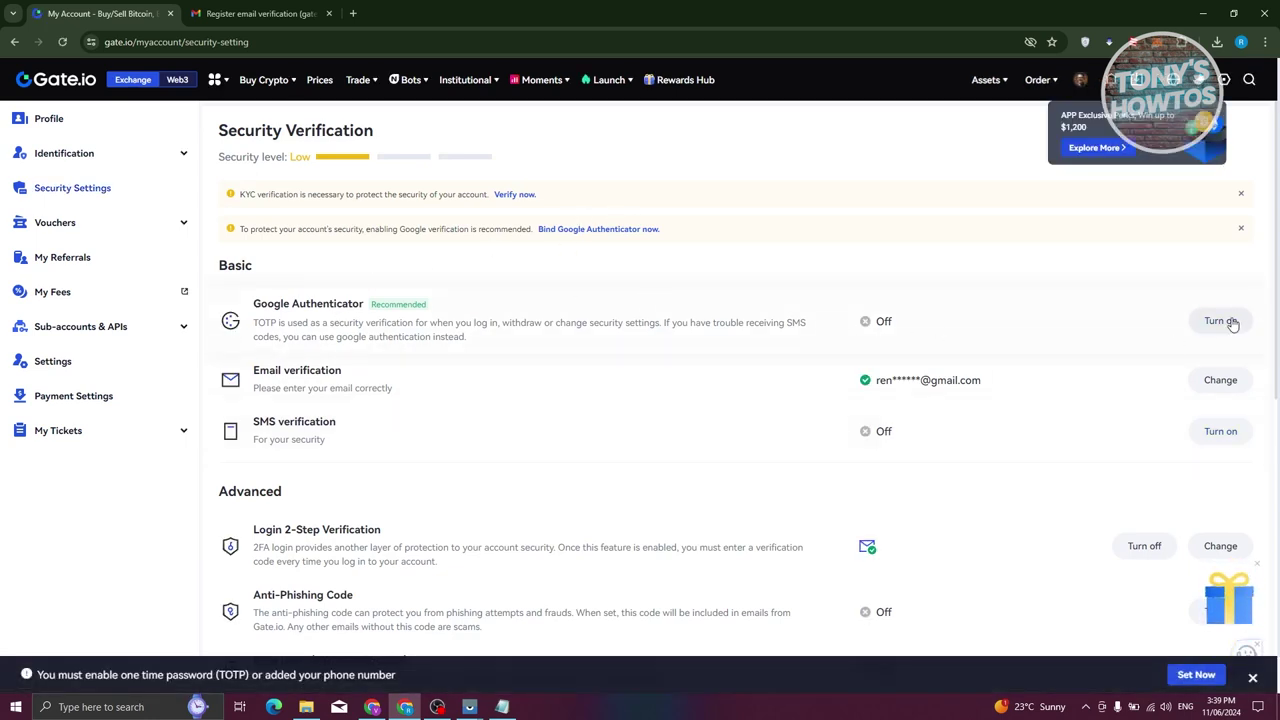
scroll(826, 331, "down", 3)
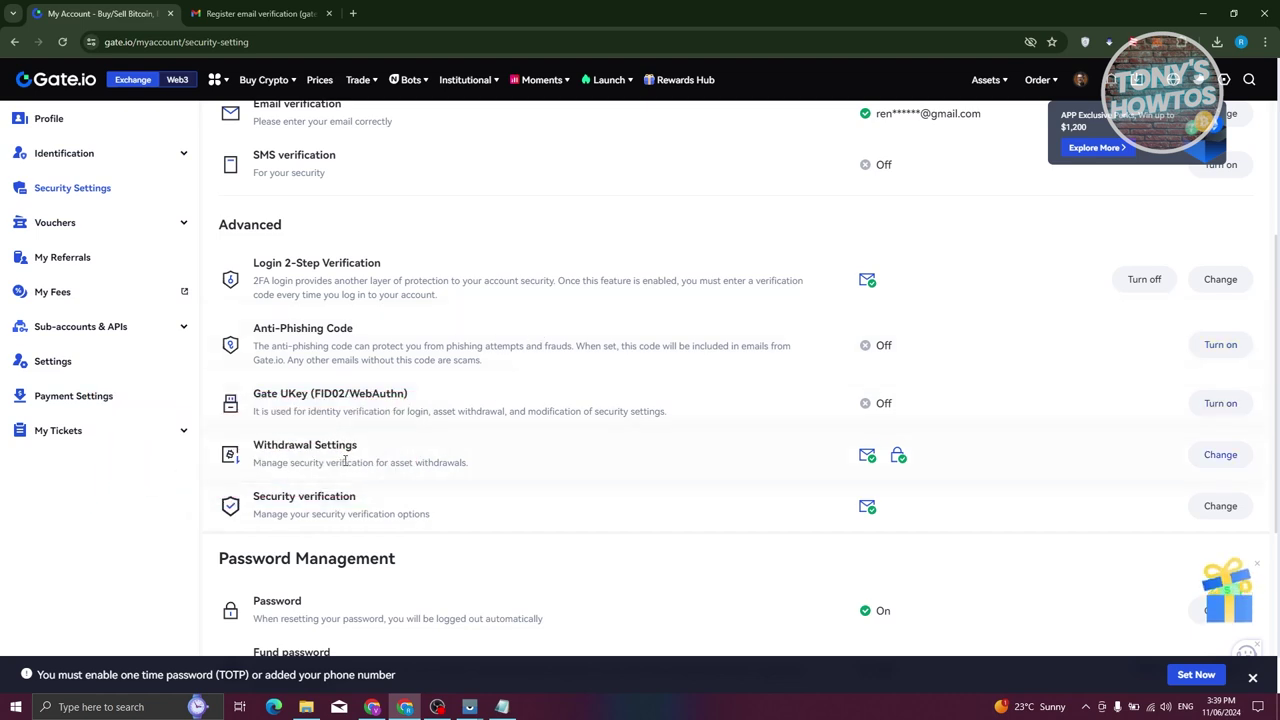
scroll(345, 460, "down", 2)
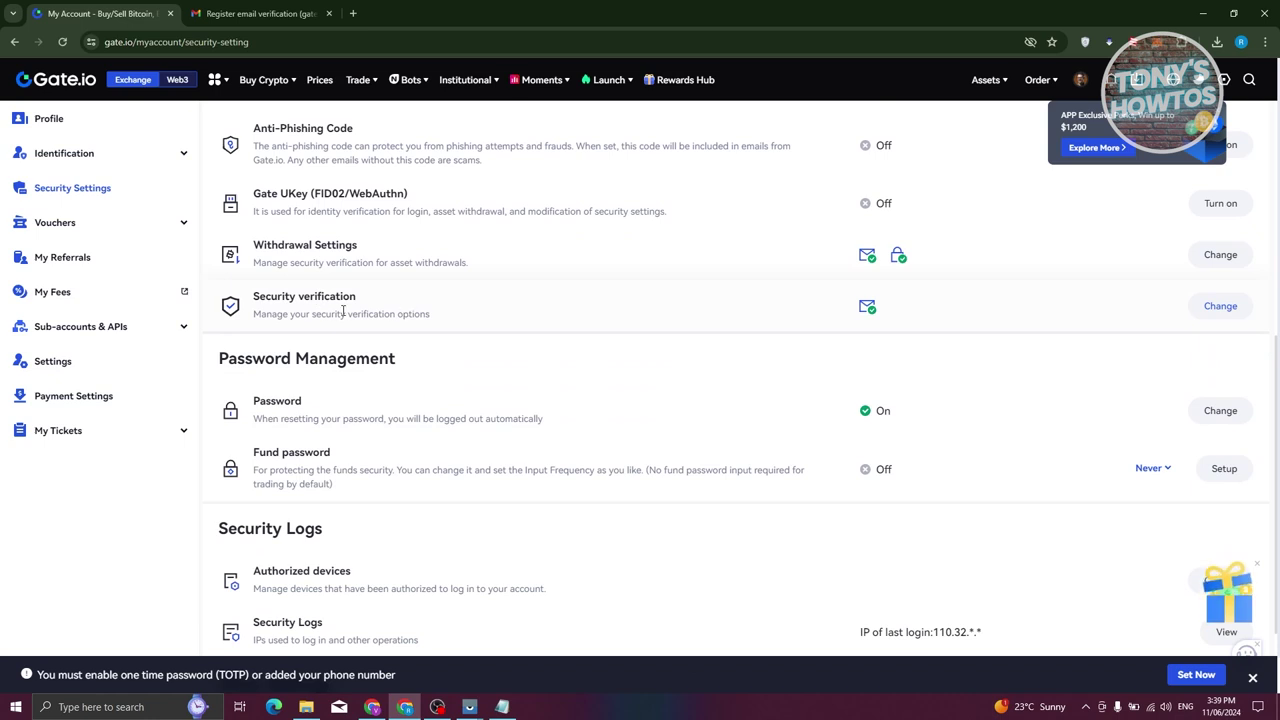
scroll(570, 294, "down", 1)
scroll(585, 320, "up", 2)
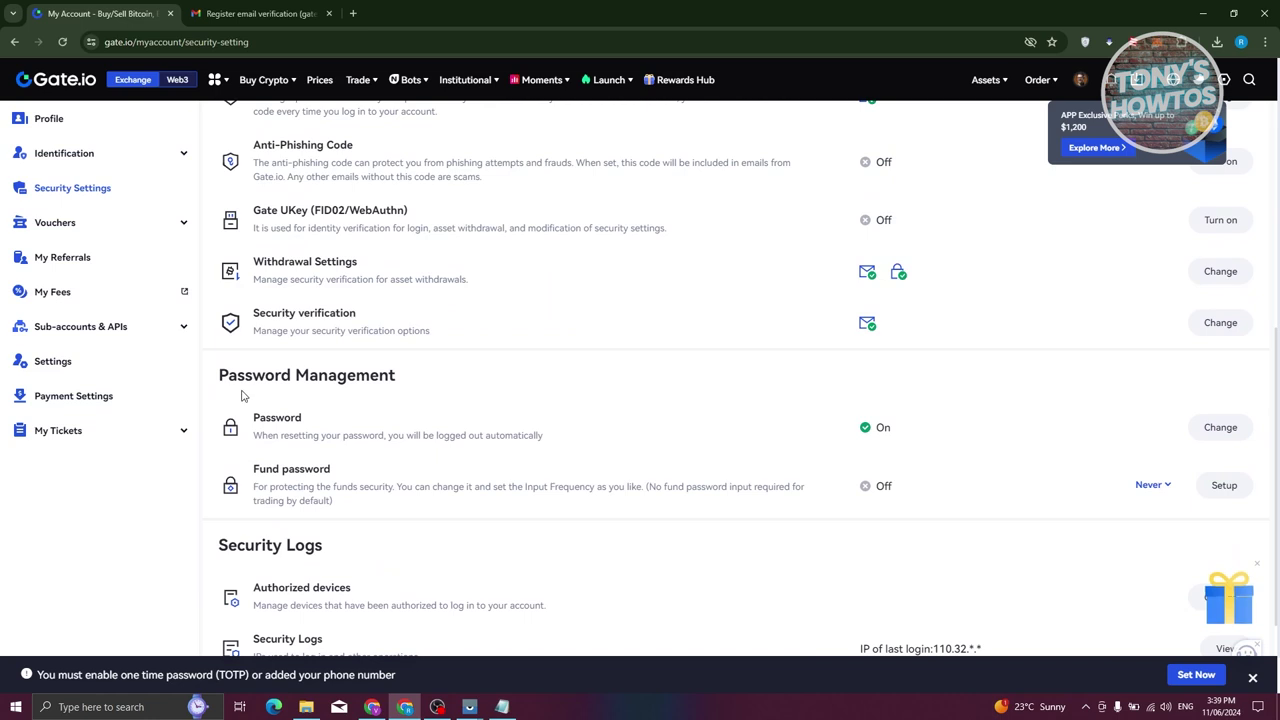
scroll(320, 483, "down", 1)
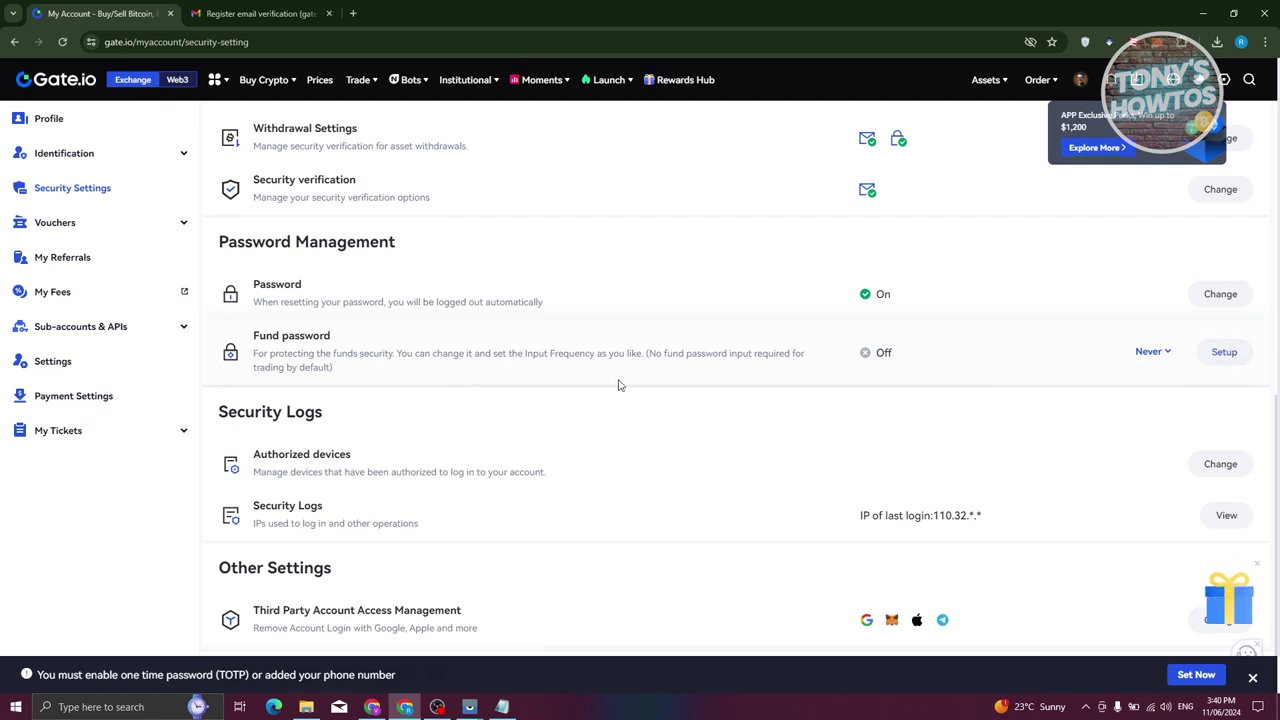
scroll(620, 372, "down", 1)
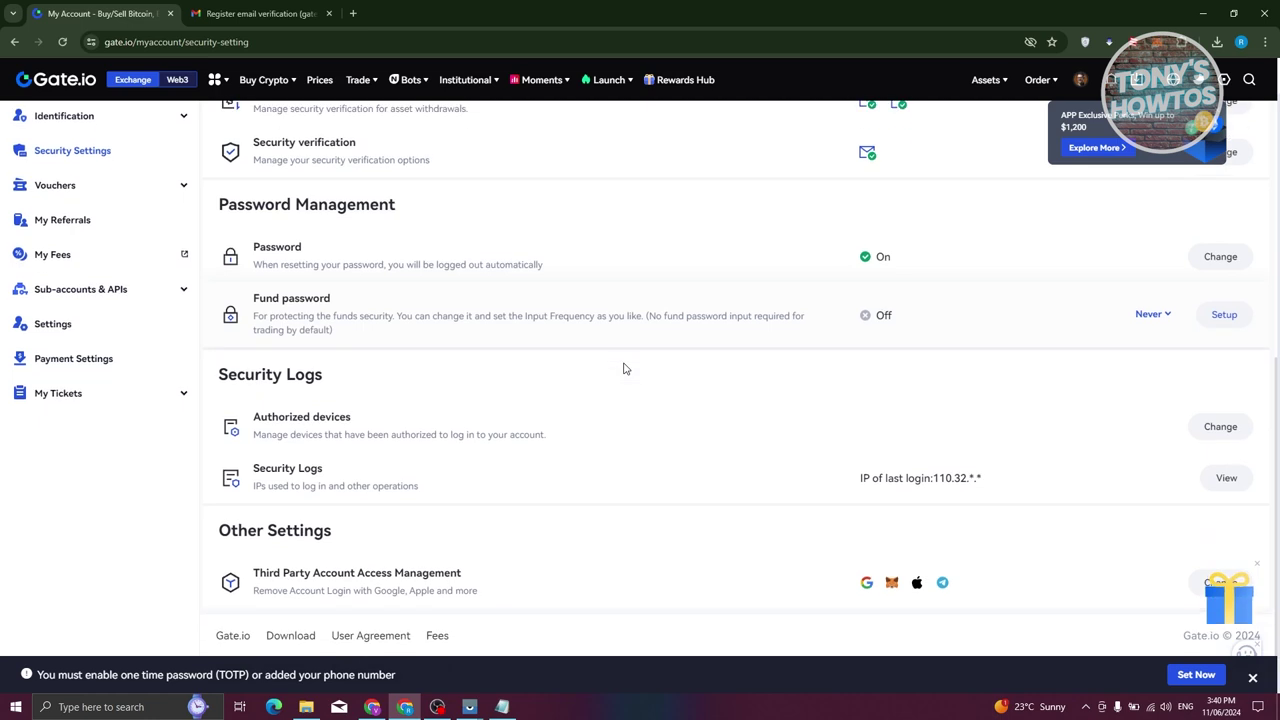
scroll(620, 366, "up", 2)
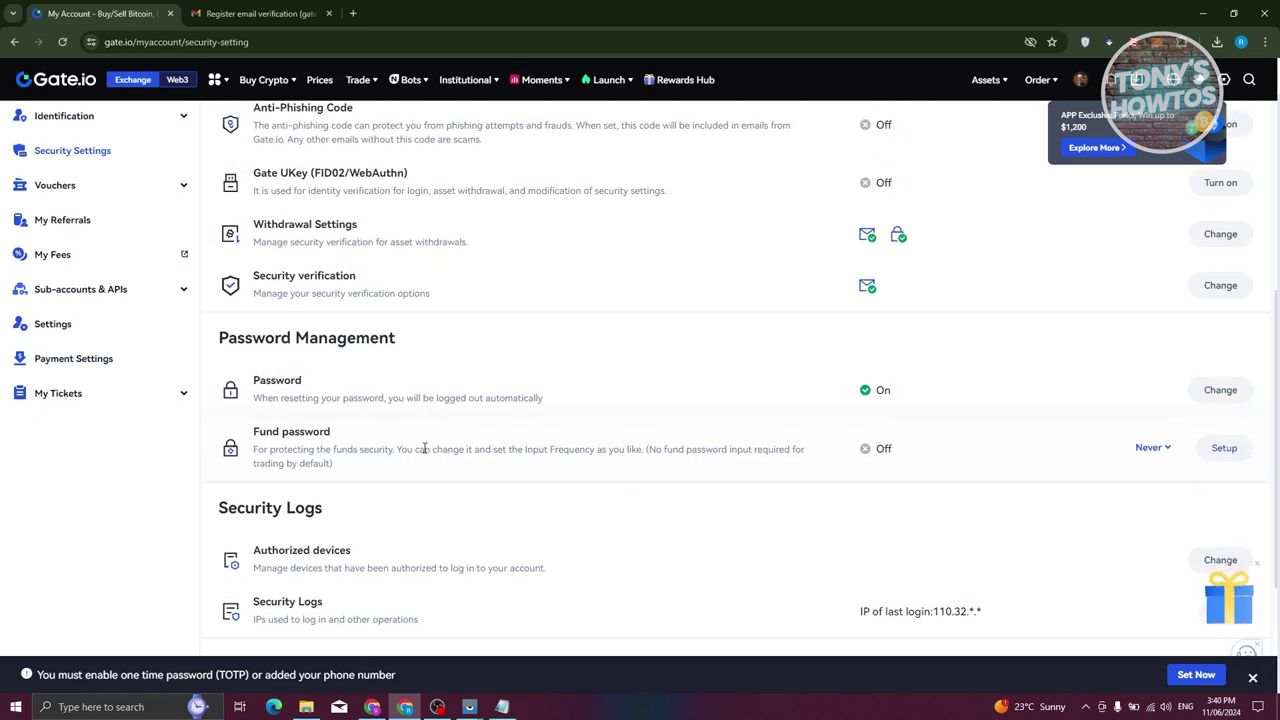
scroll(437, 451, "up", 1)
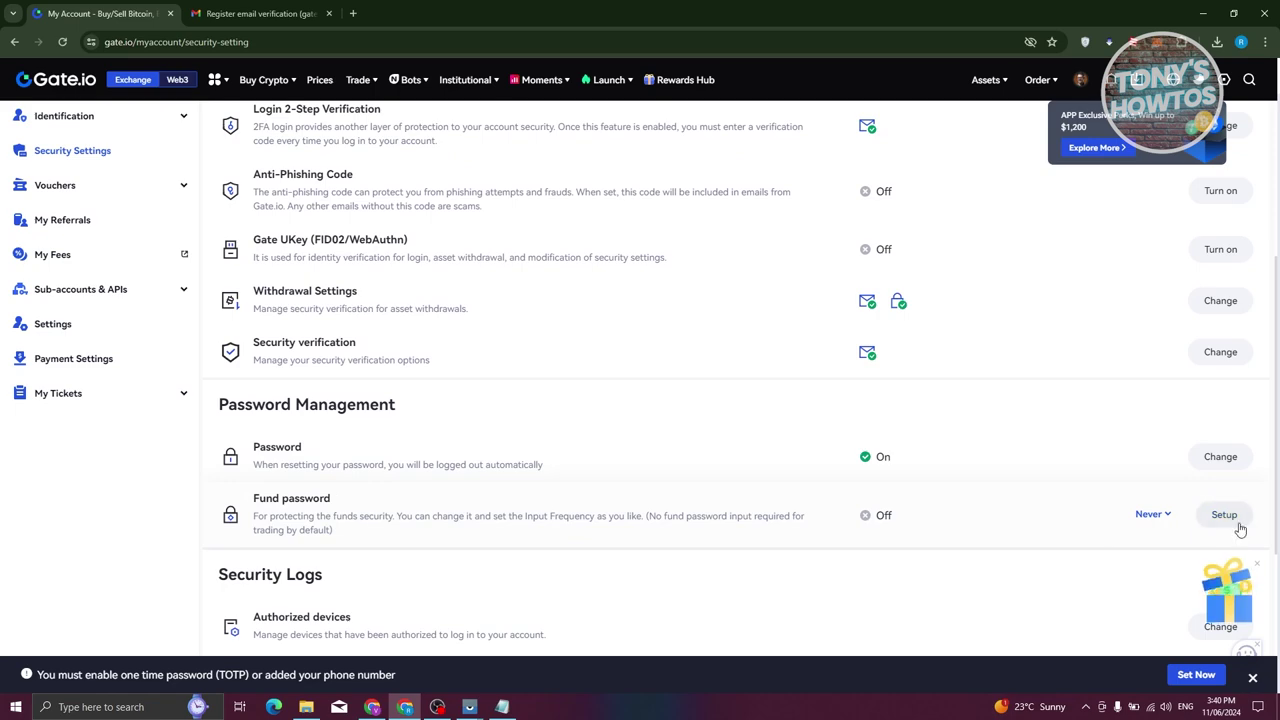
scroll(1026, 514, "up", 6)
scroll(800, 490, "up", 1)
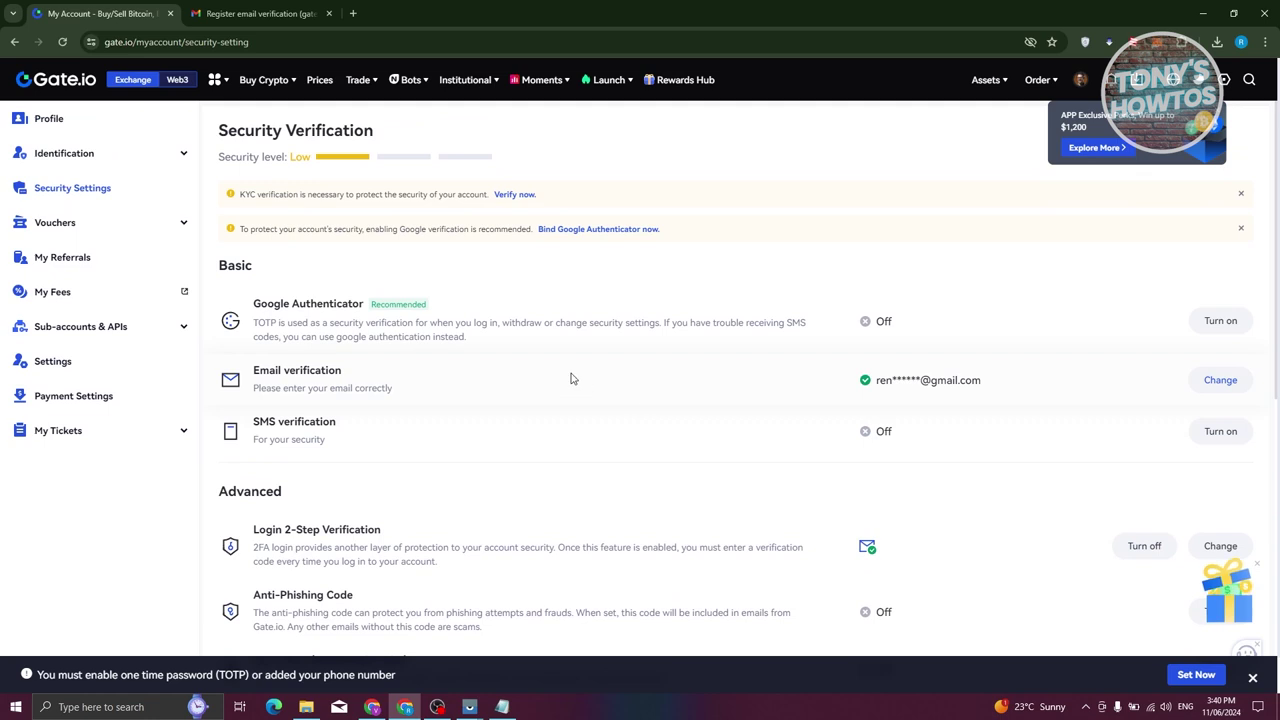
left_click_drag(219, 157, 322, 160)
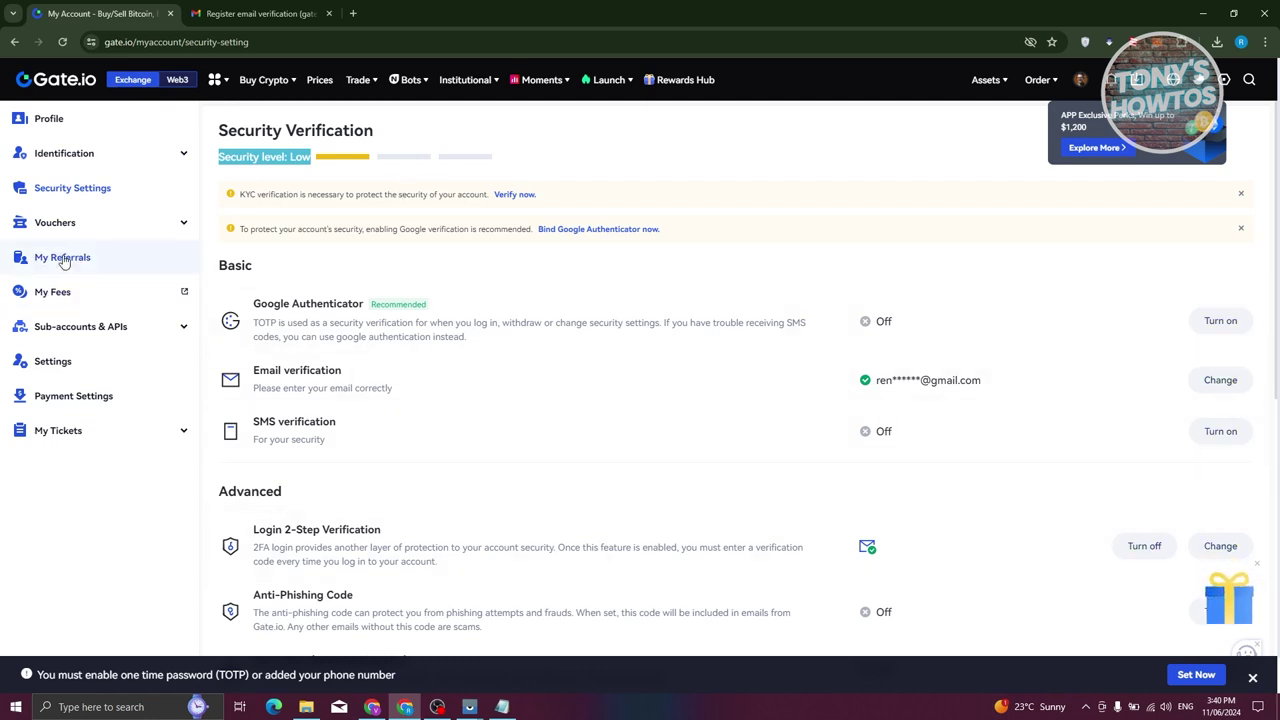
Browse Vouchers, Tasks & Bonuses and My Points, then try Attend on the Daily Attendance task.
left_click(93, 232)
left_click(71, 256)
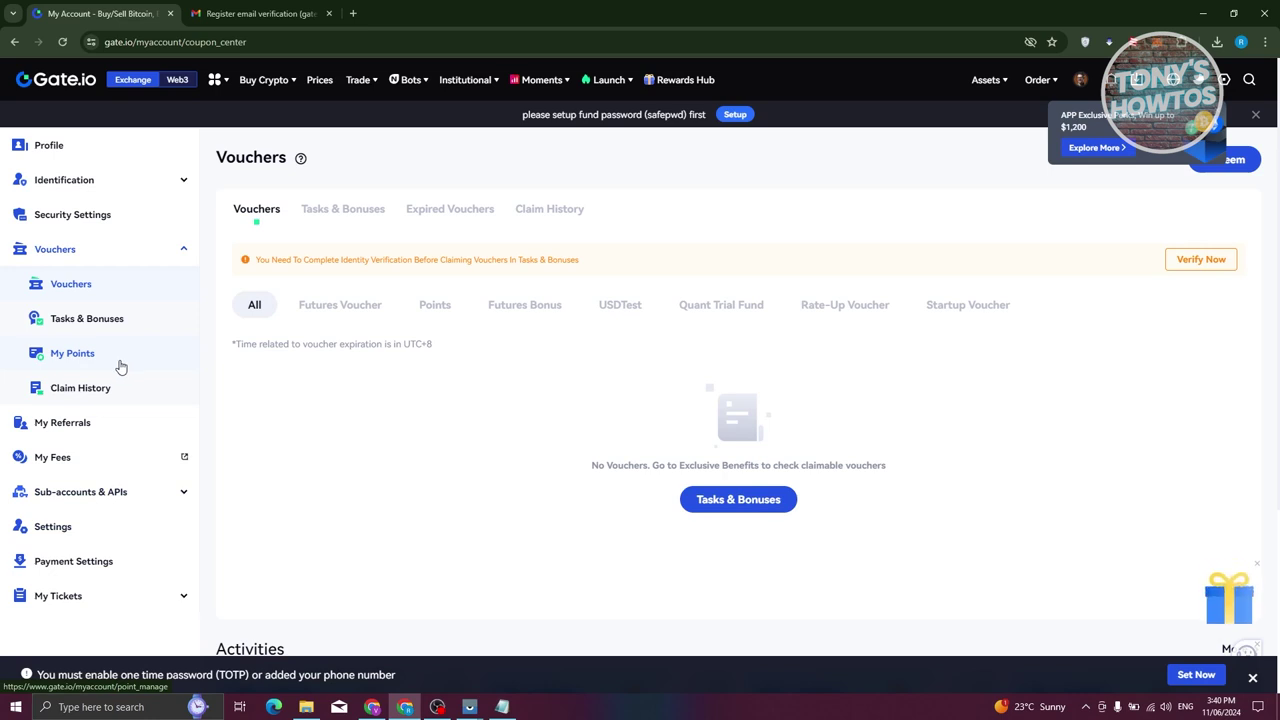
mouse_move(258, 70)
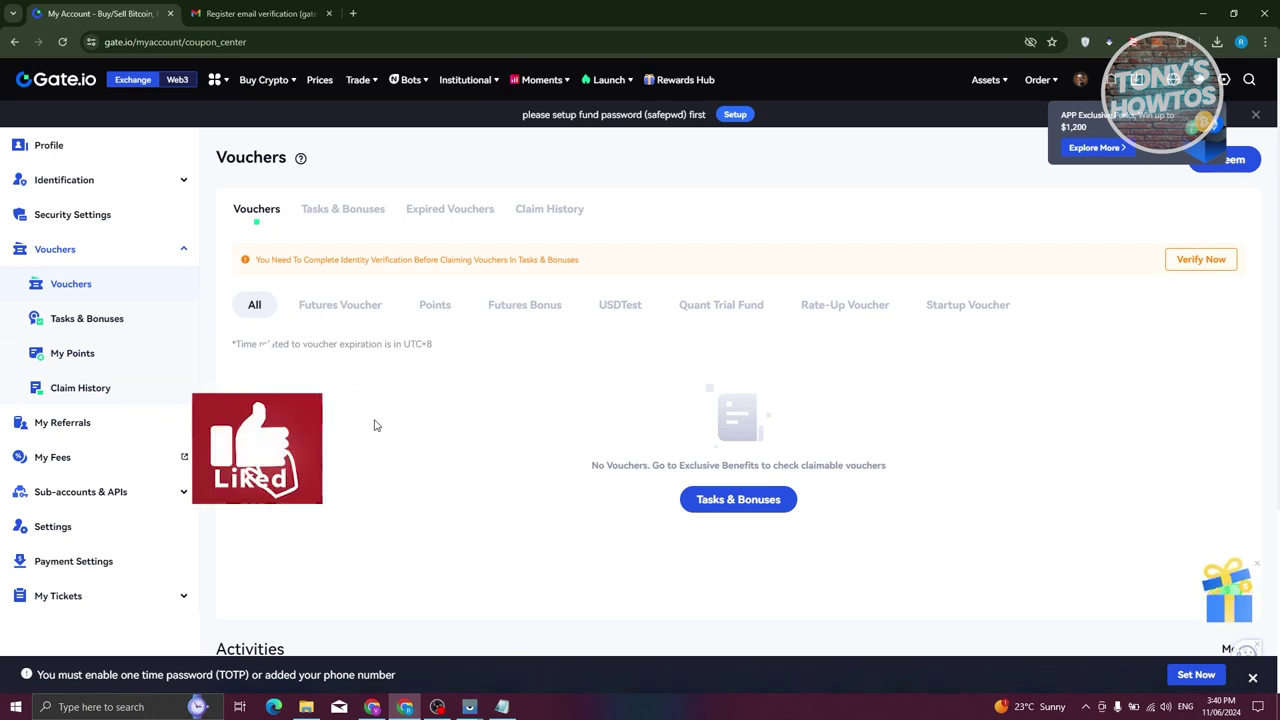
left_click(94, 320)
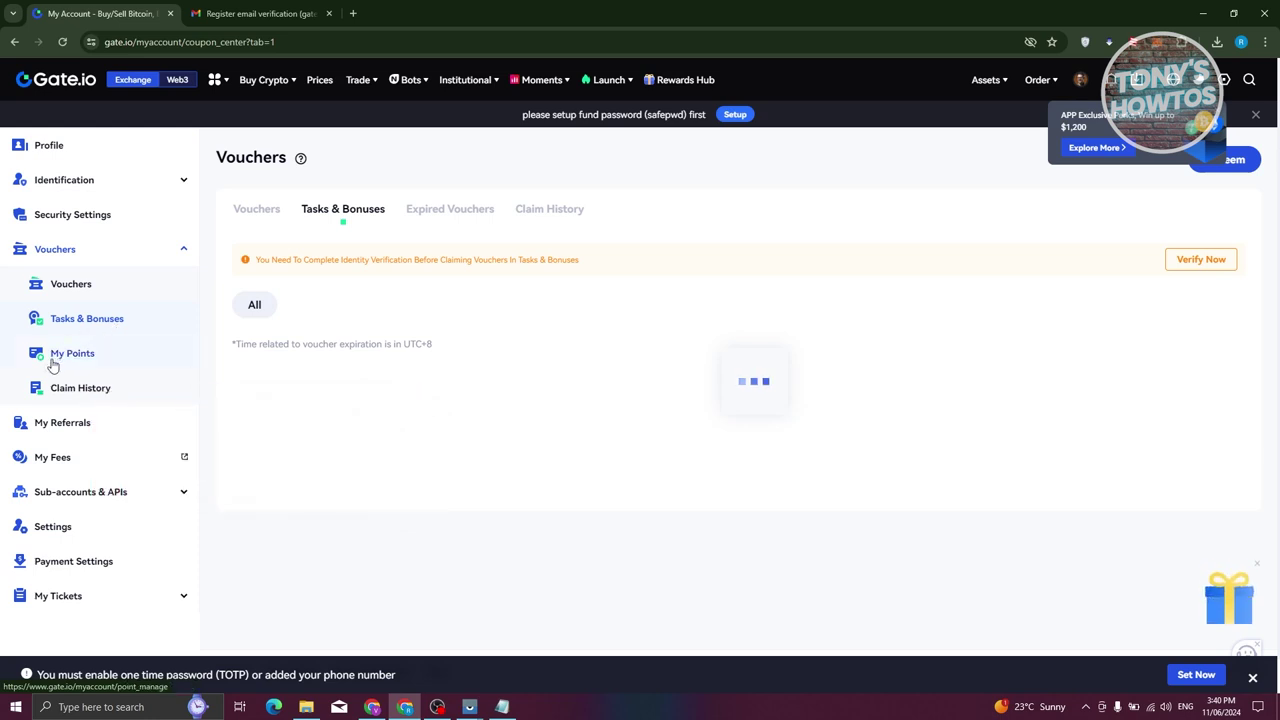
left_click(91, 401)
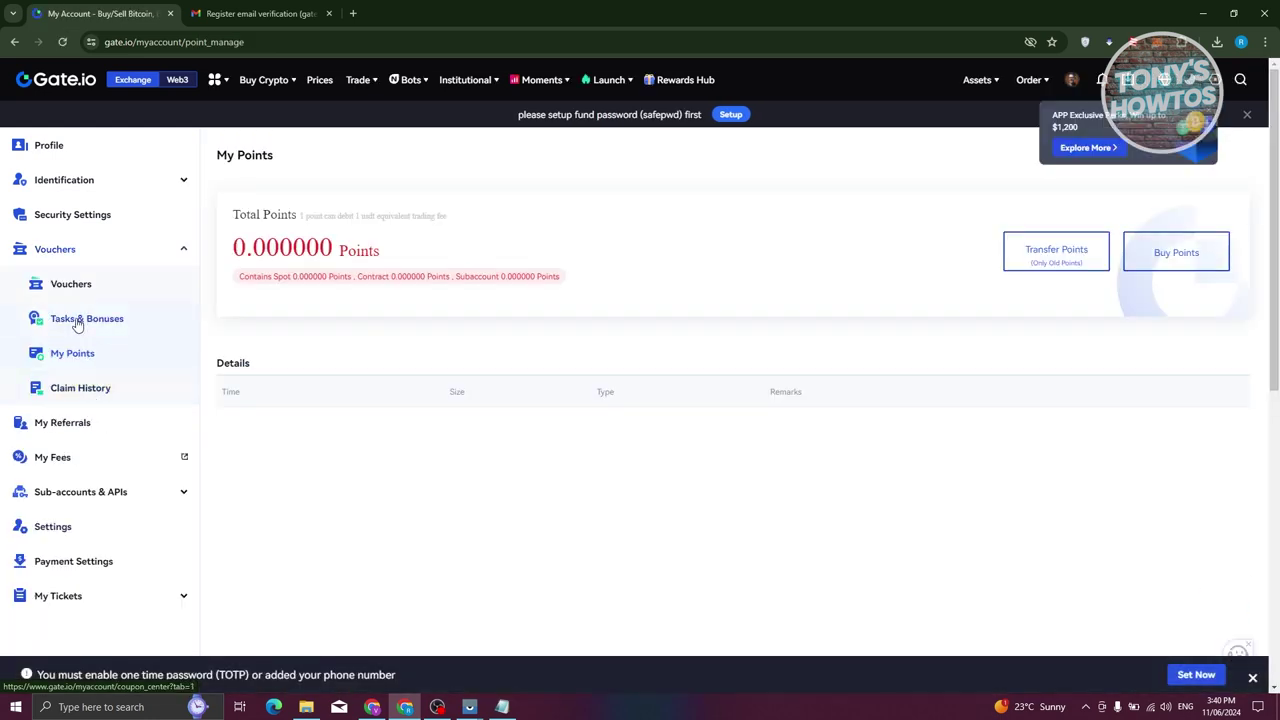
left_click(155, 328)
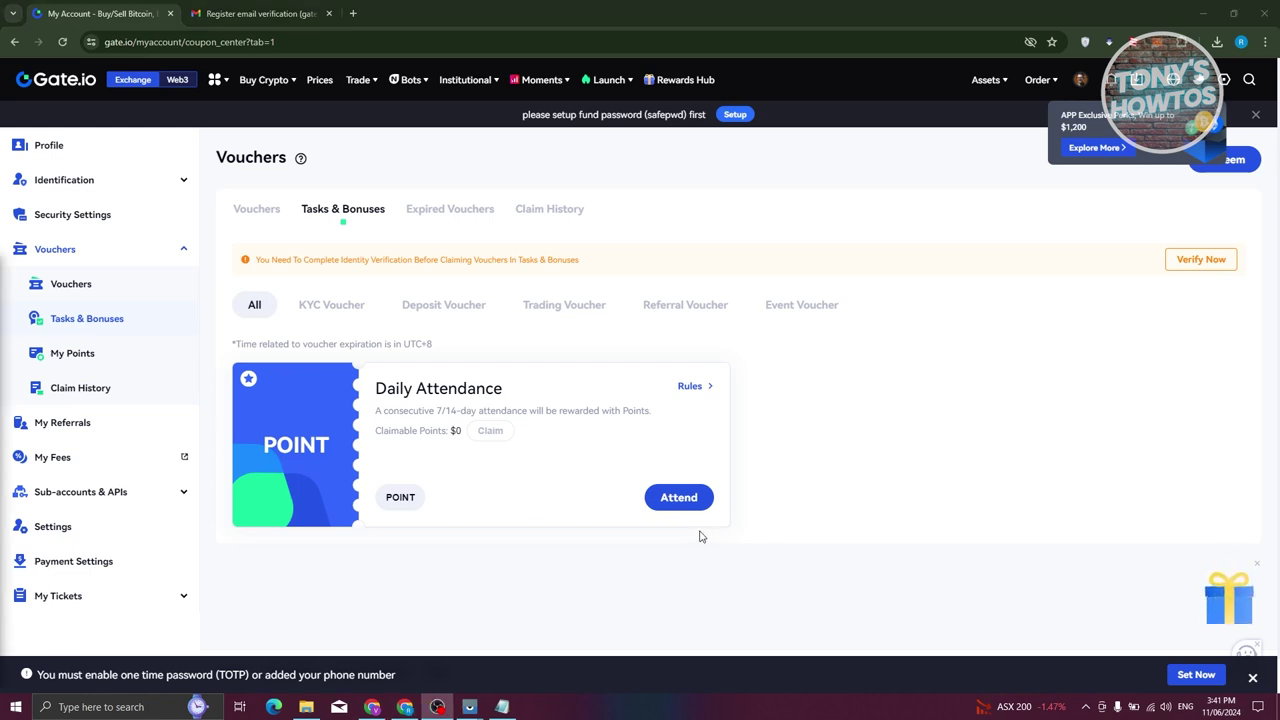
left_click(676, 502)
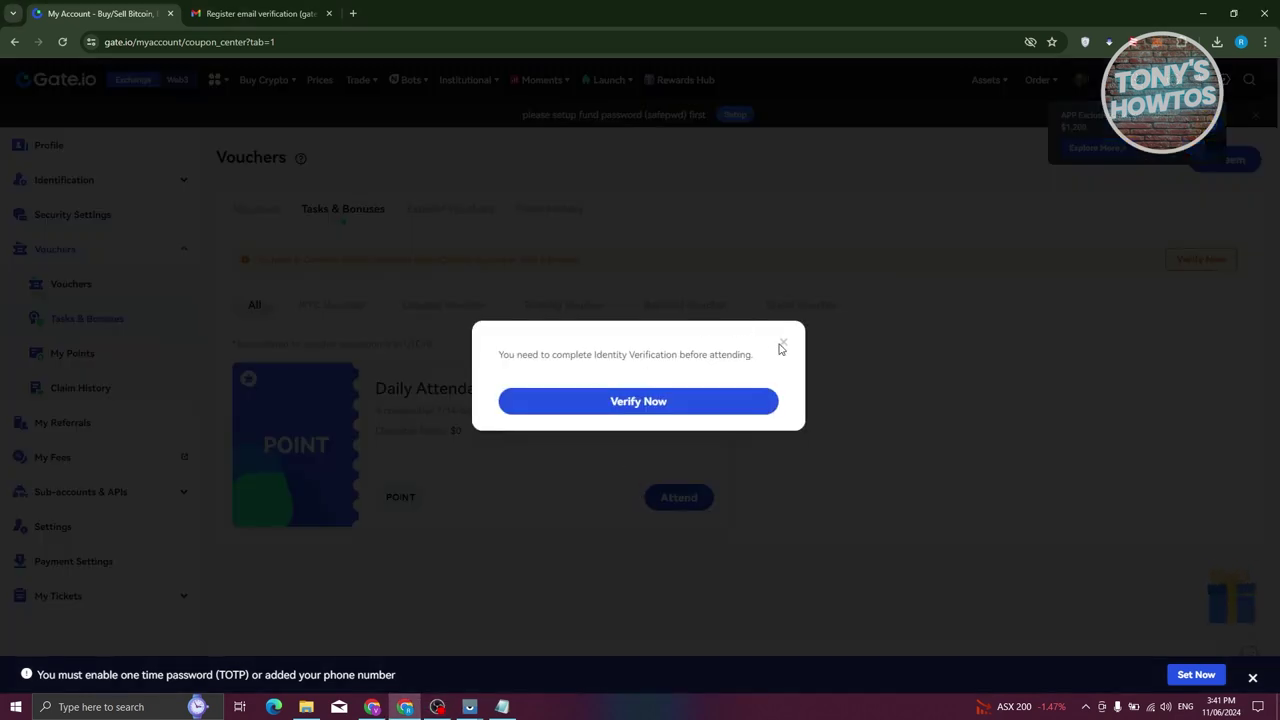
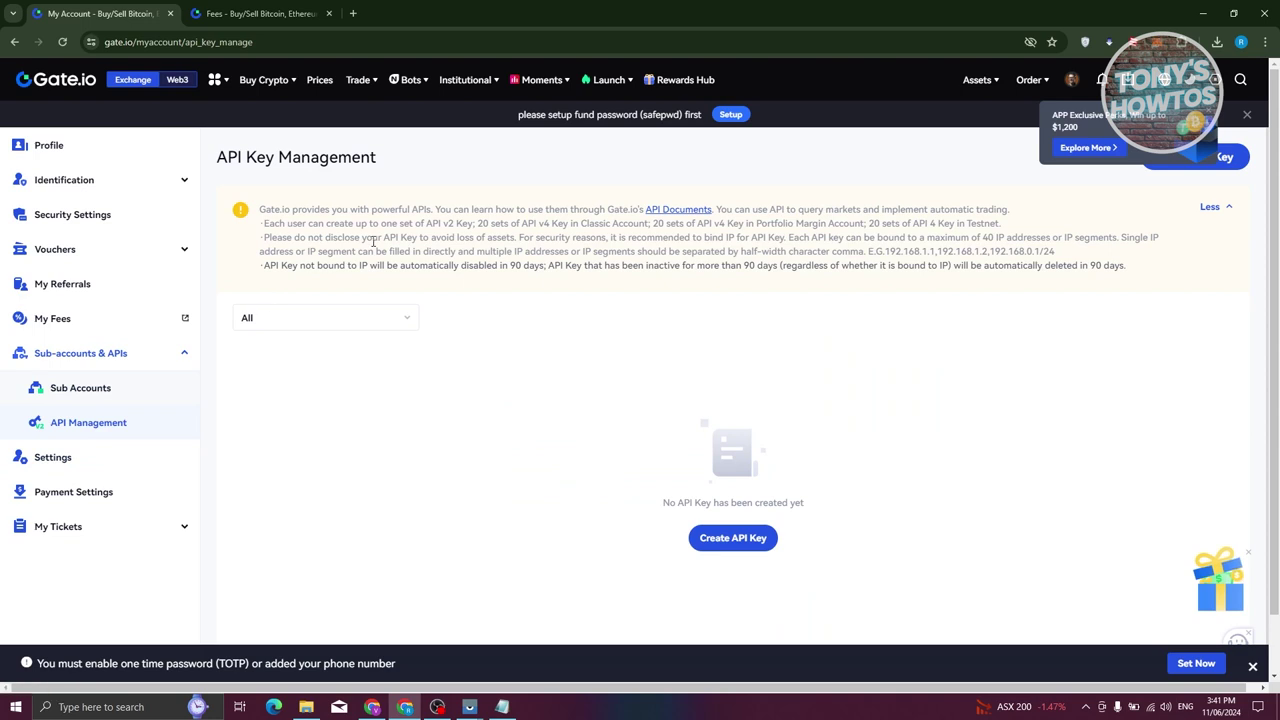
Open account Settings and scroll through profile, P2P and Other Settings like notifications and delivery address.
left_click(91, 465)
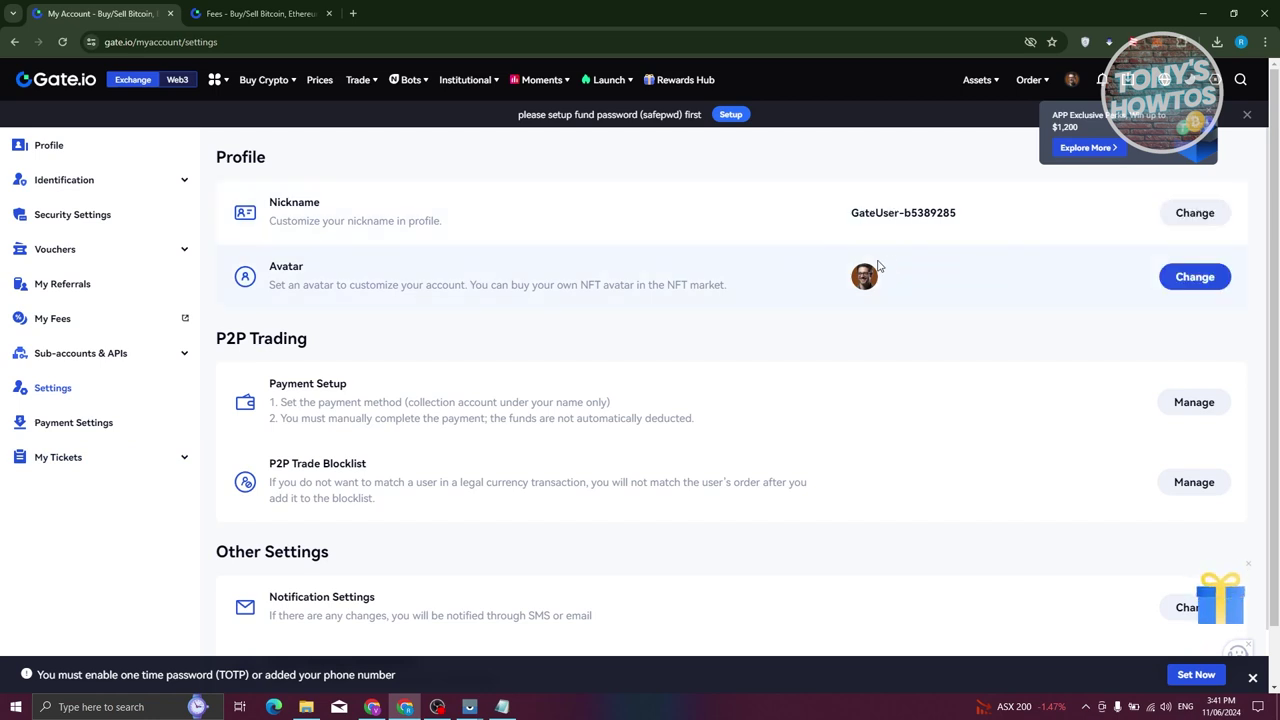
scroll(405, 418, "down", 1)
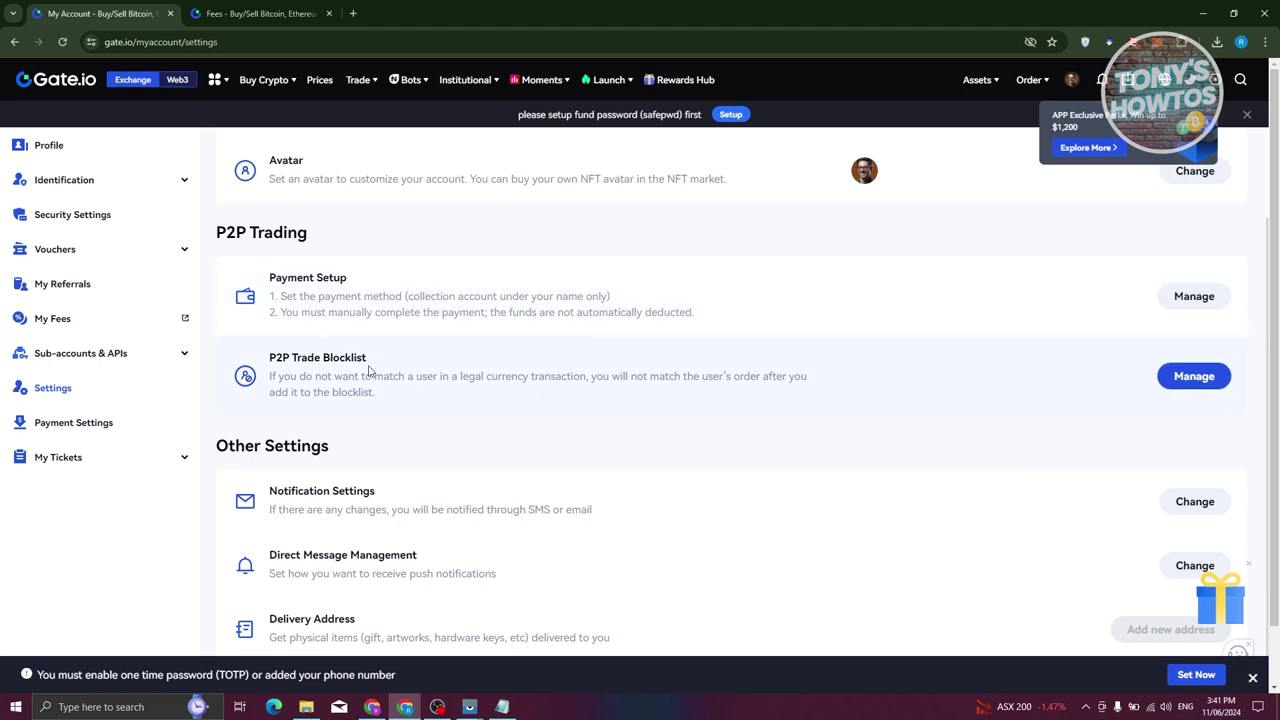
scroll(514, 386, "down", 1)
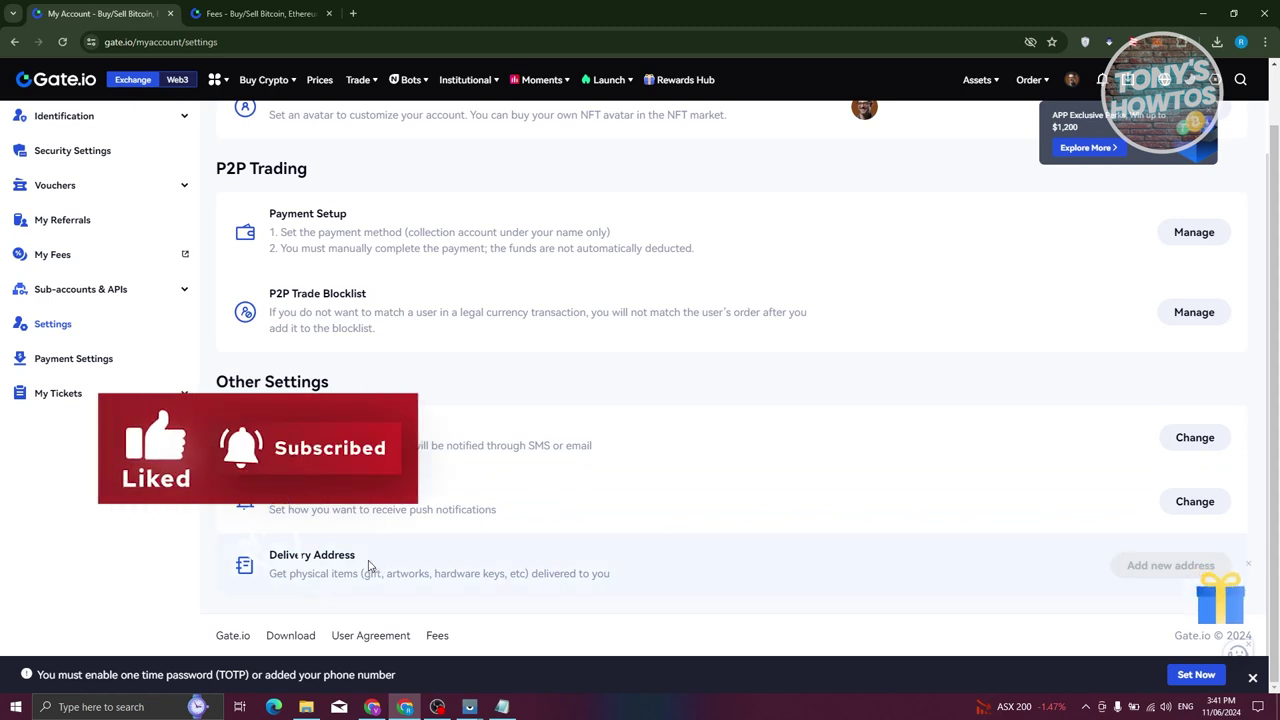
View Payment Settings, dismiss the KYC tip, and open Create a ticket's issue type list.
left_click(88, 360)
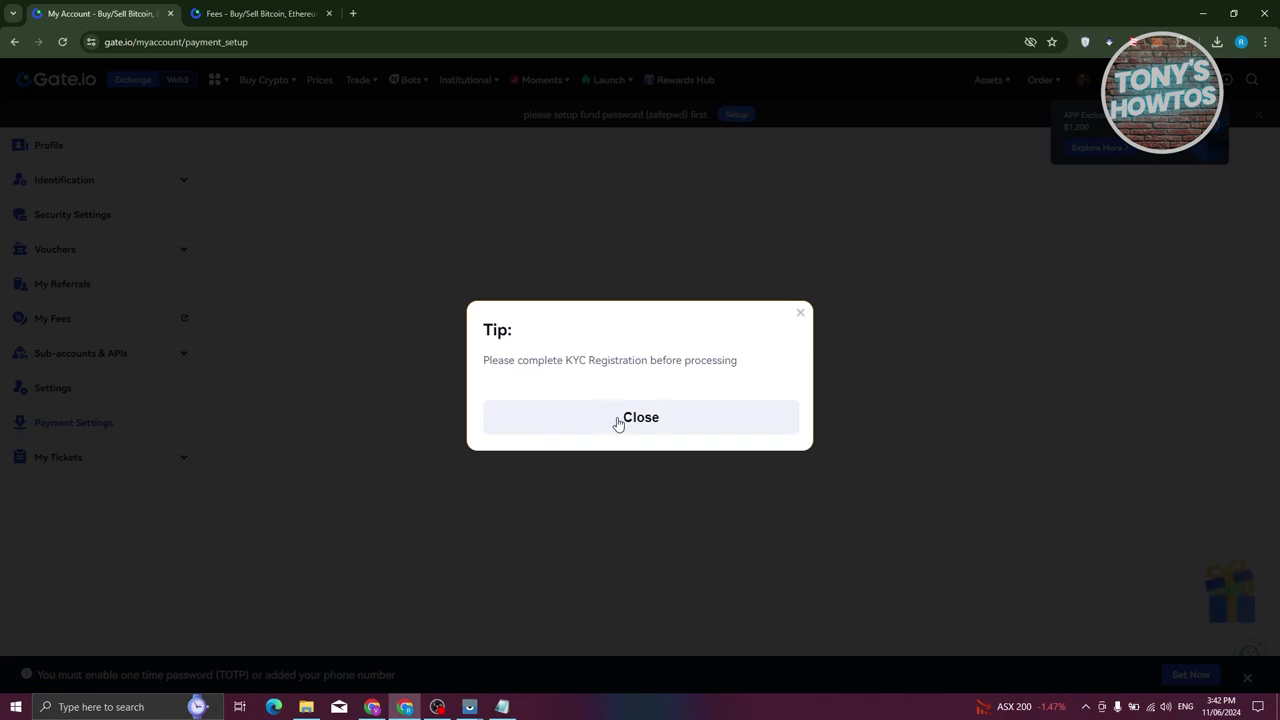
left_click(617, 420)
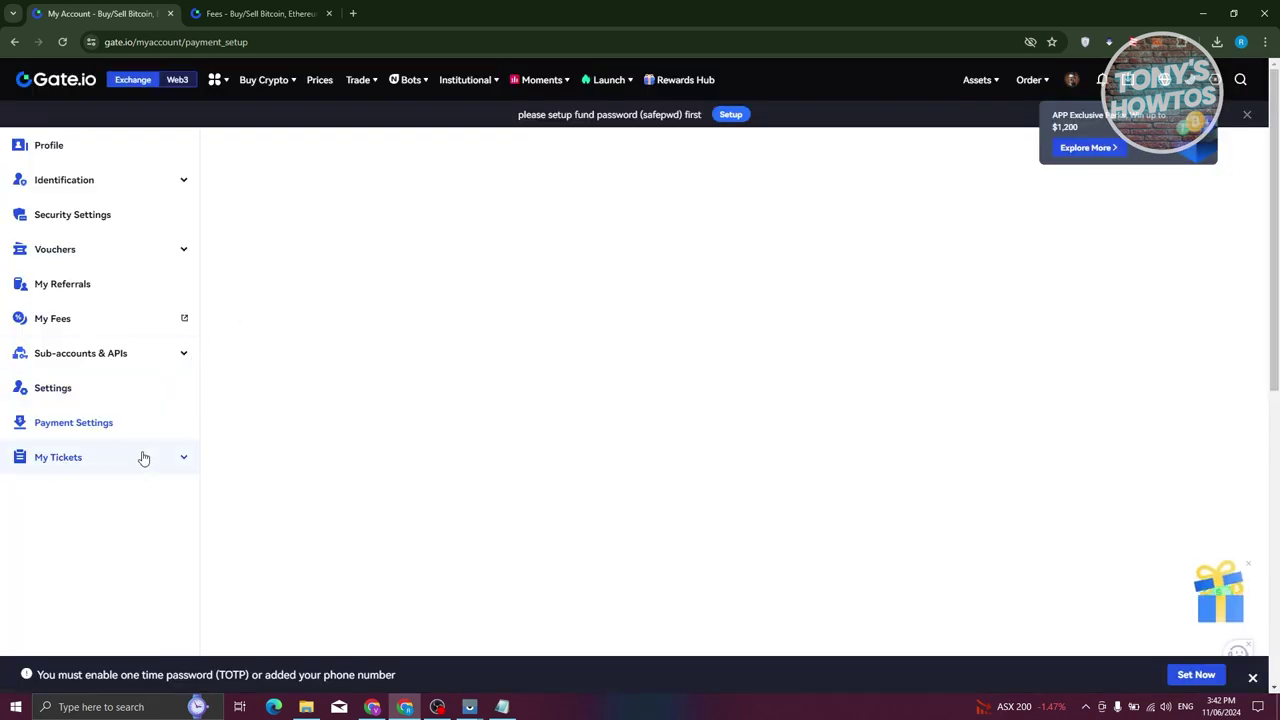
left_click(177, 460)
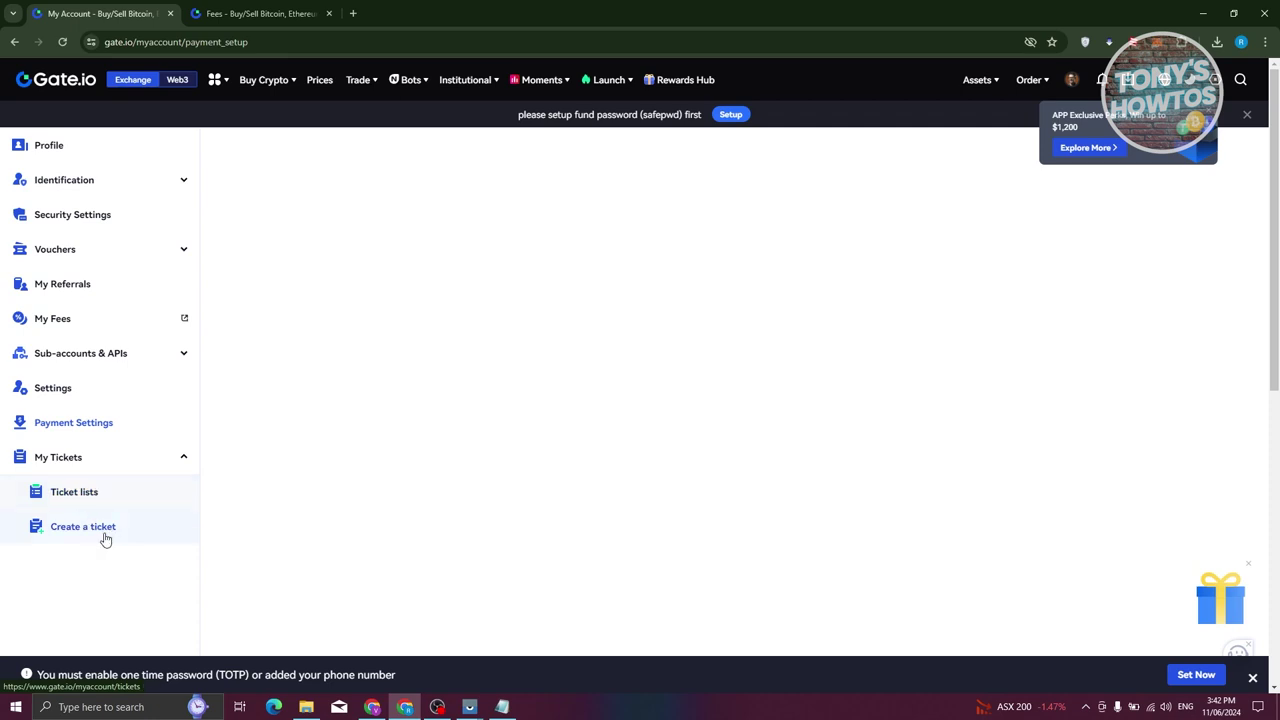
left_click(103, 529)
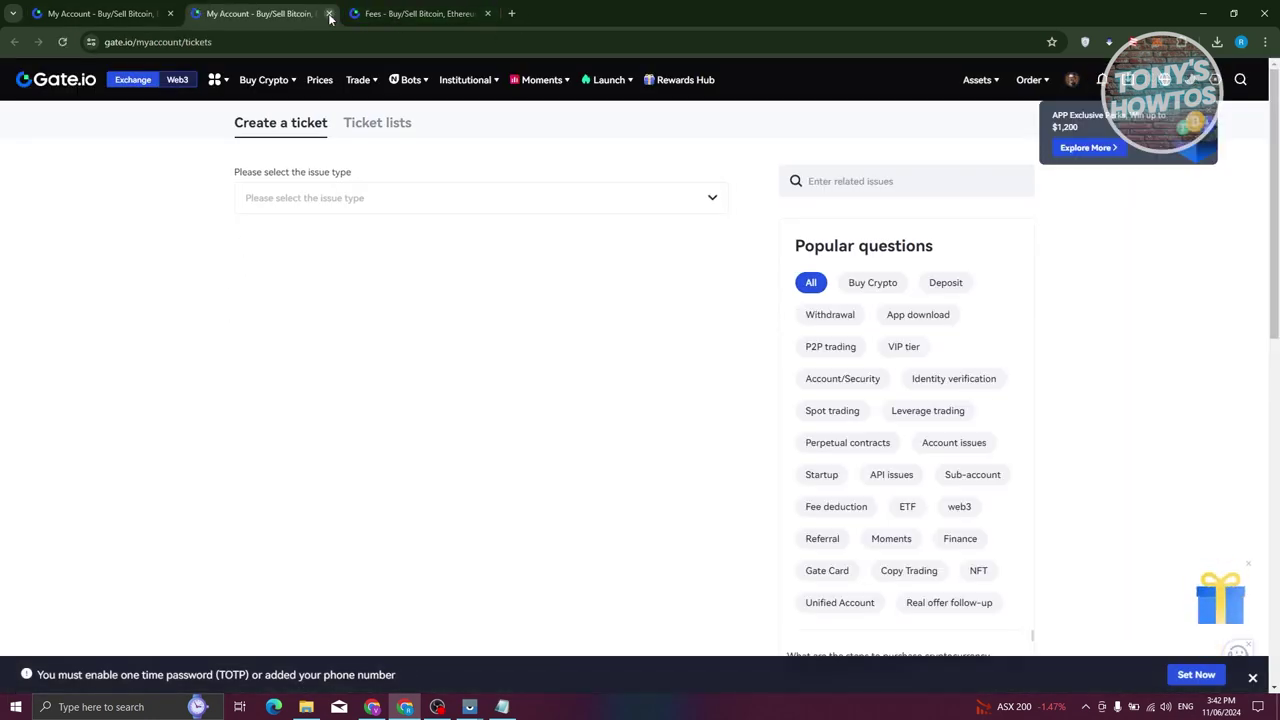
left_click(280, 199)
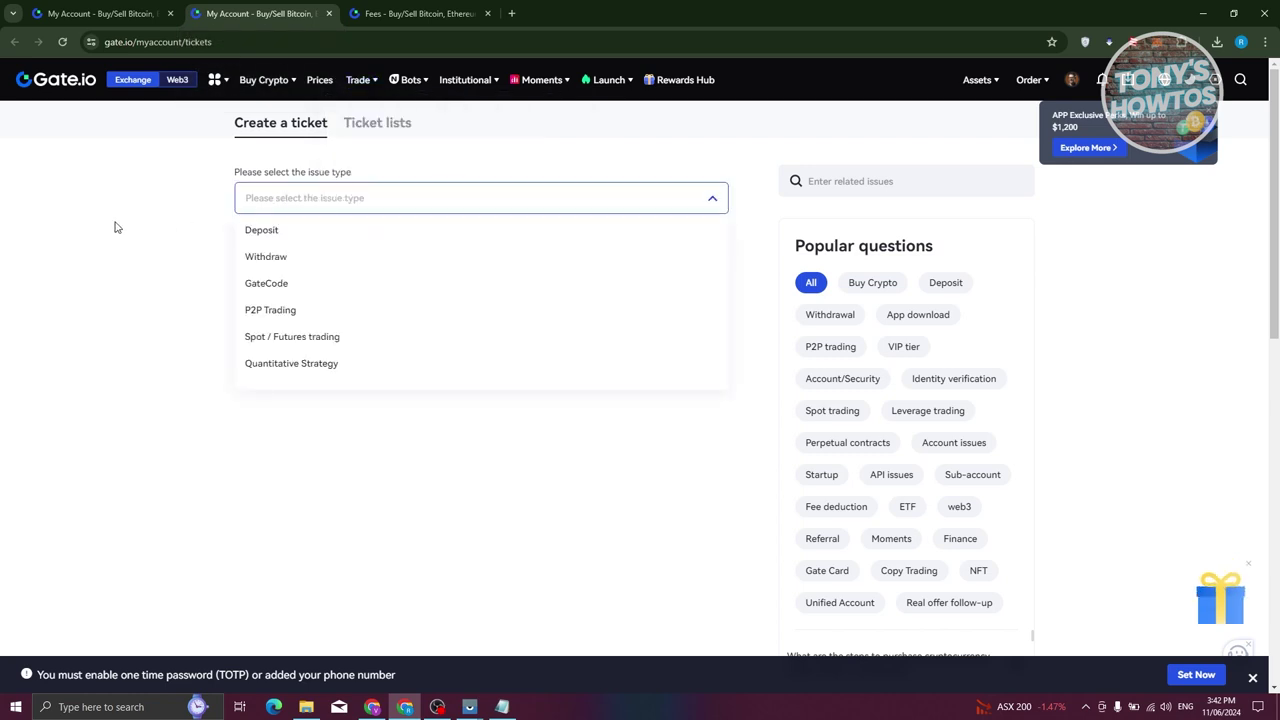
Close the extra account and fees tabs, leaving only the Gate.io home page.
left_click(75, 7)
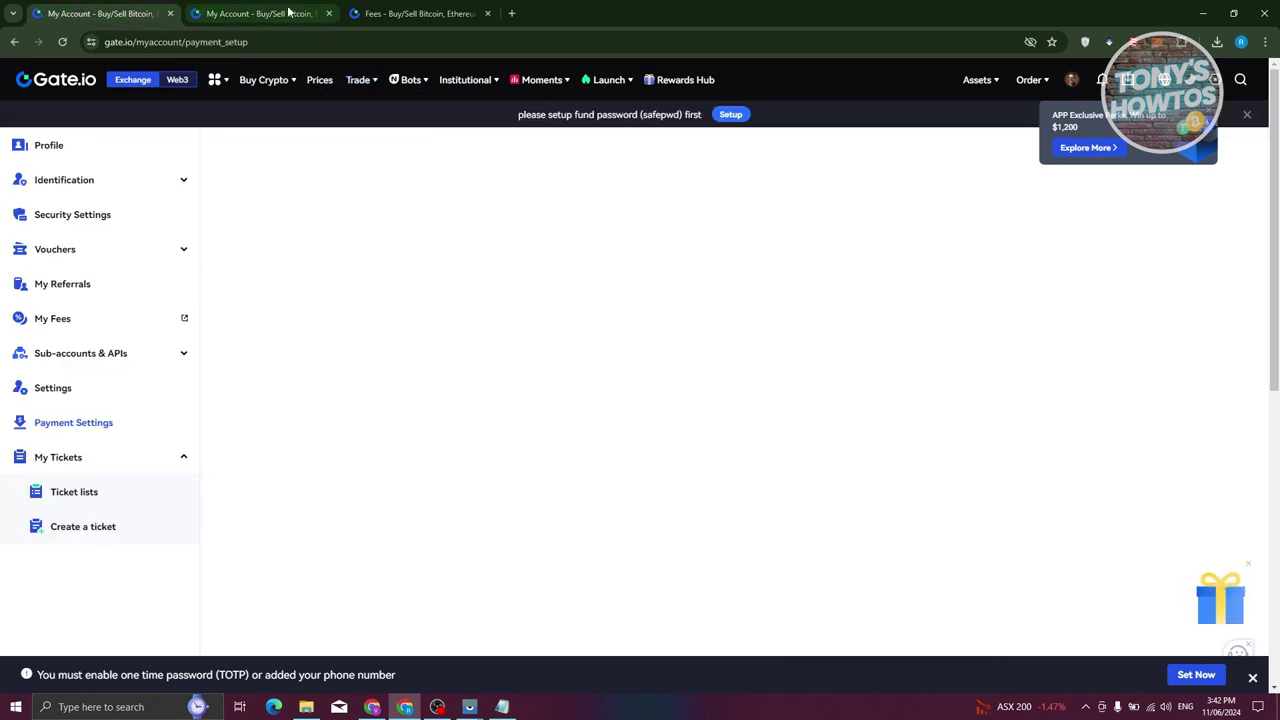
left_click(330, 14)
left_click(330, 14)
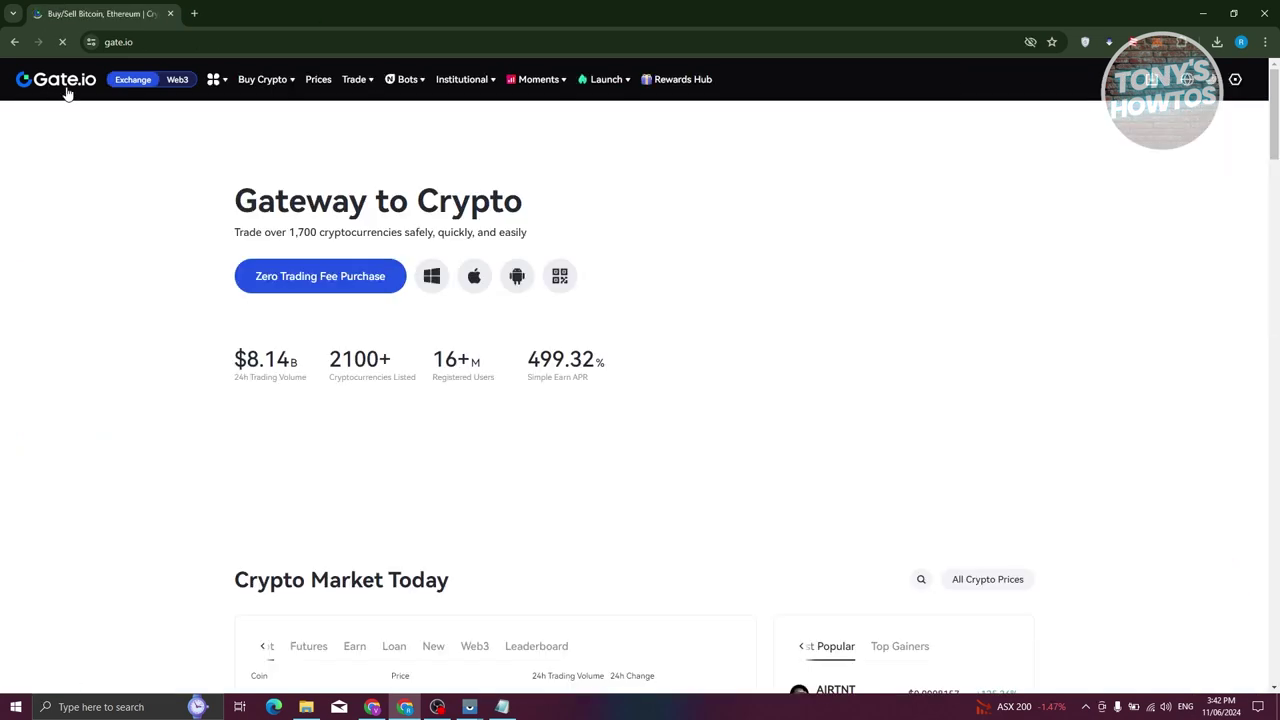
mouse_move(272, 86)
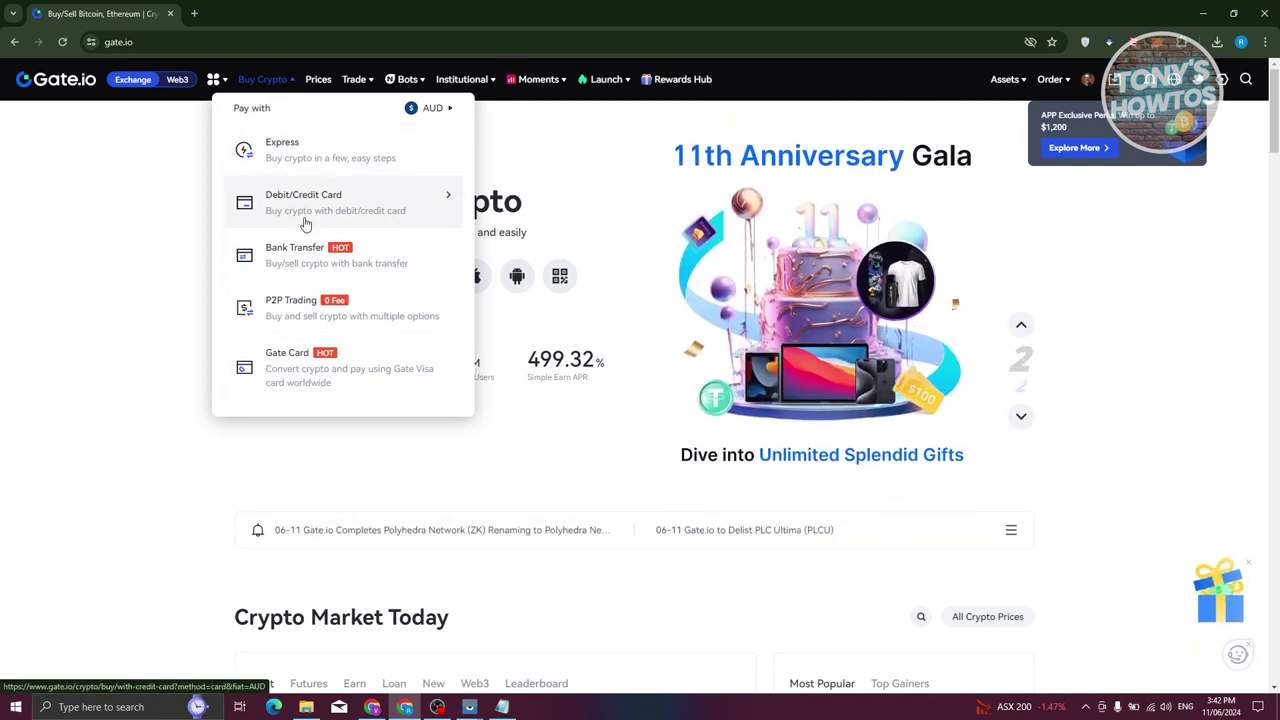
right_click(300, 157)
left_click(283, 157)
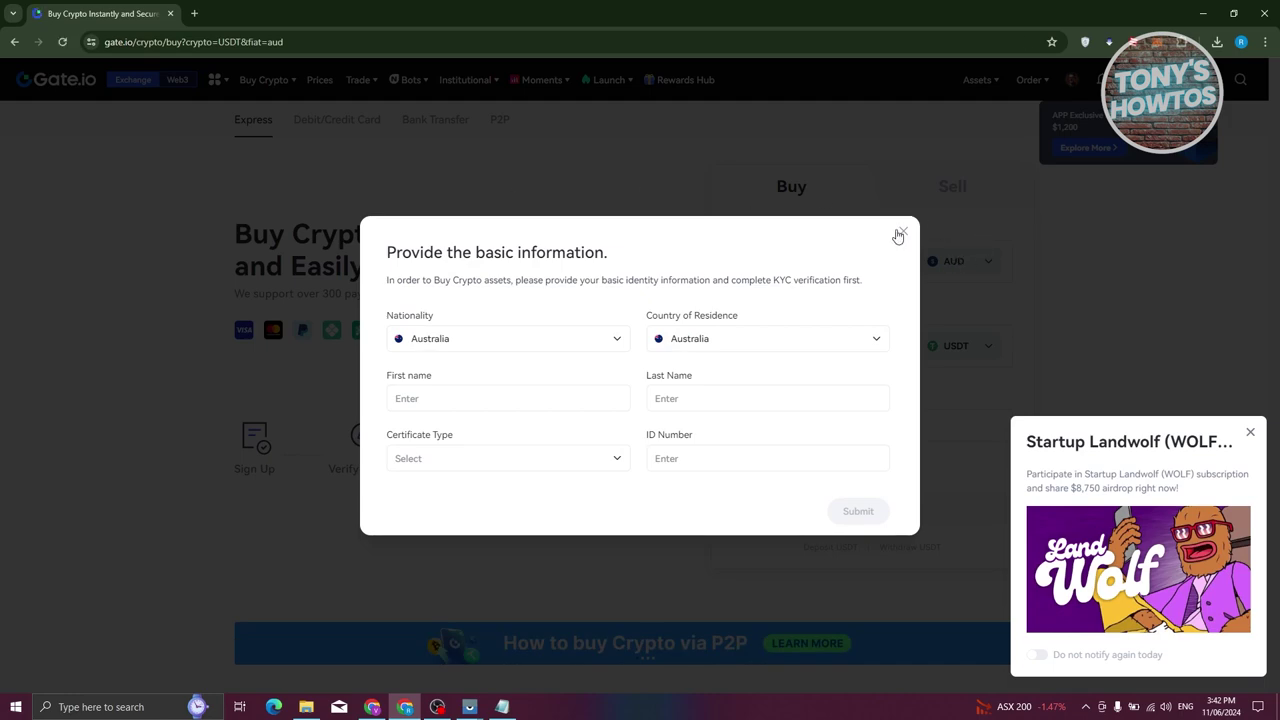
left_click(900, 233)
left_click(820, 301)
left_click(902, 230)
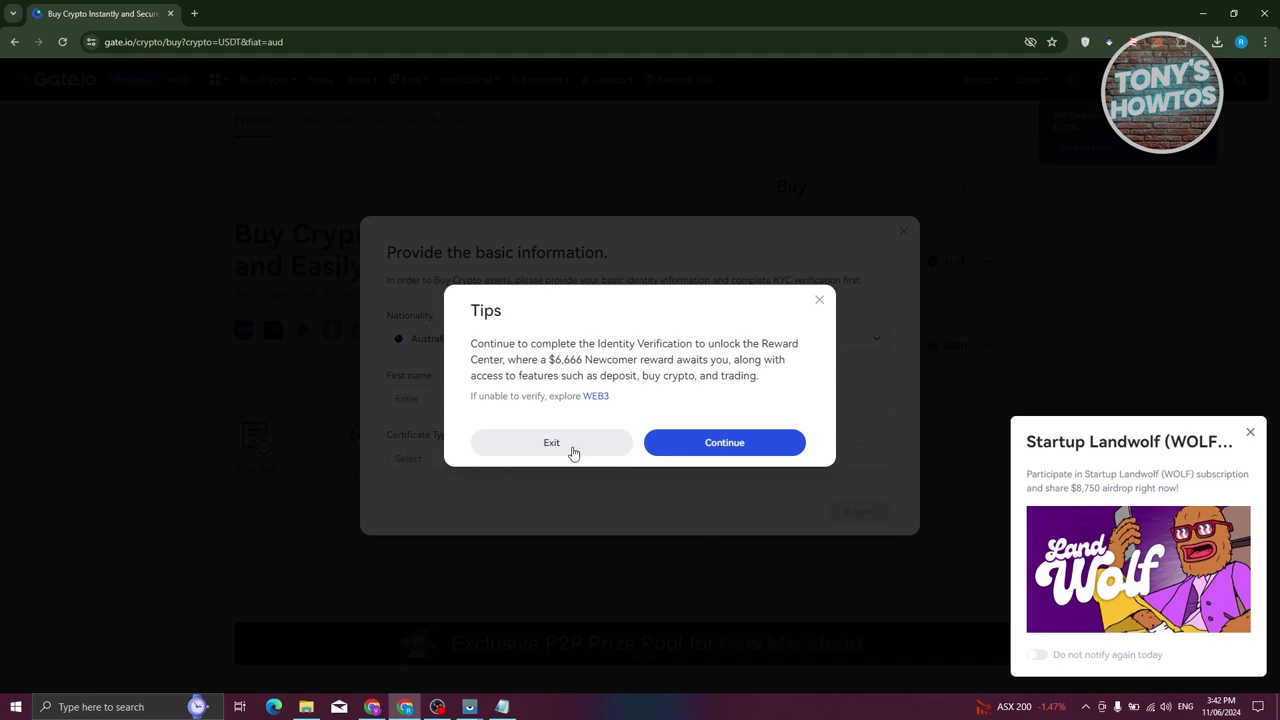
left_click(573, 453)
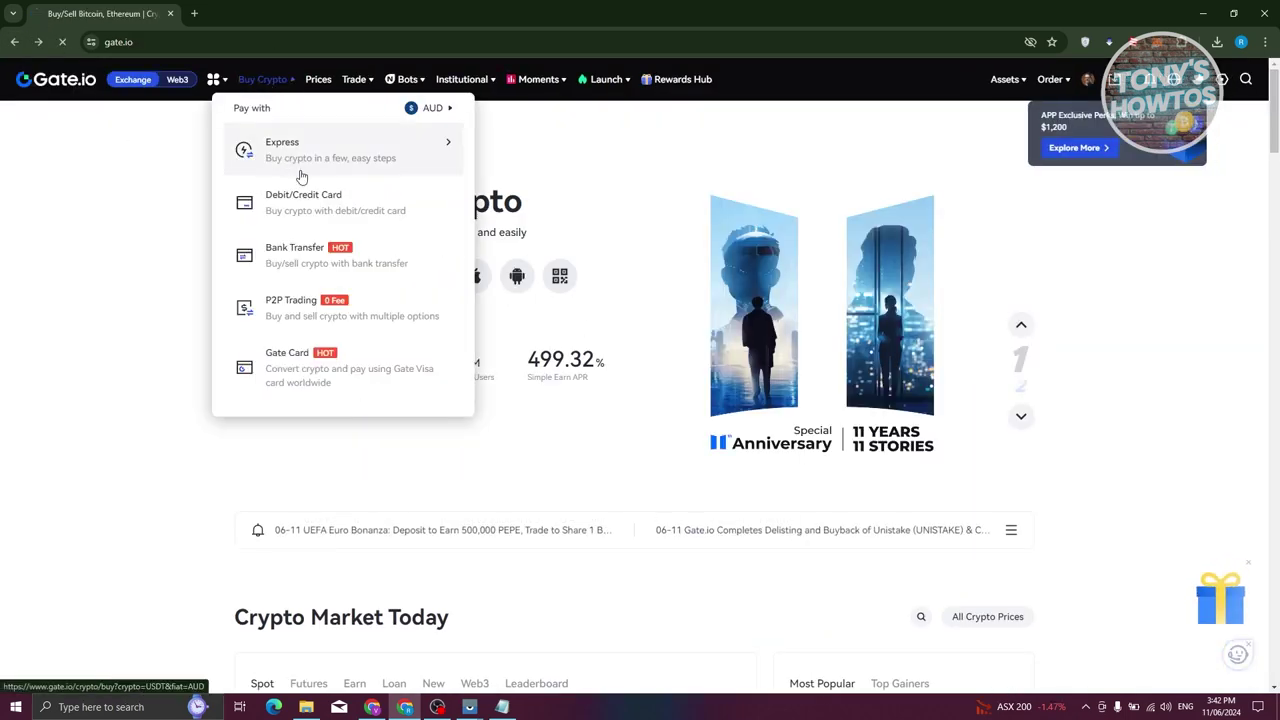
left_click(301, 176)
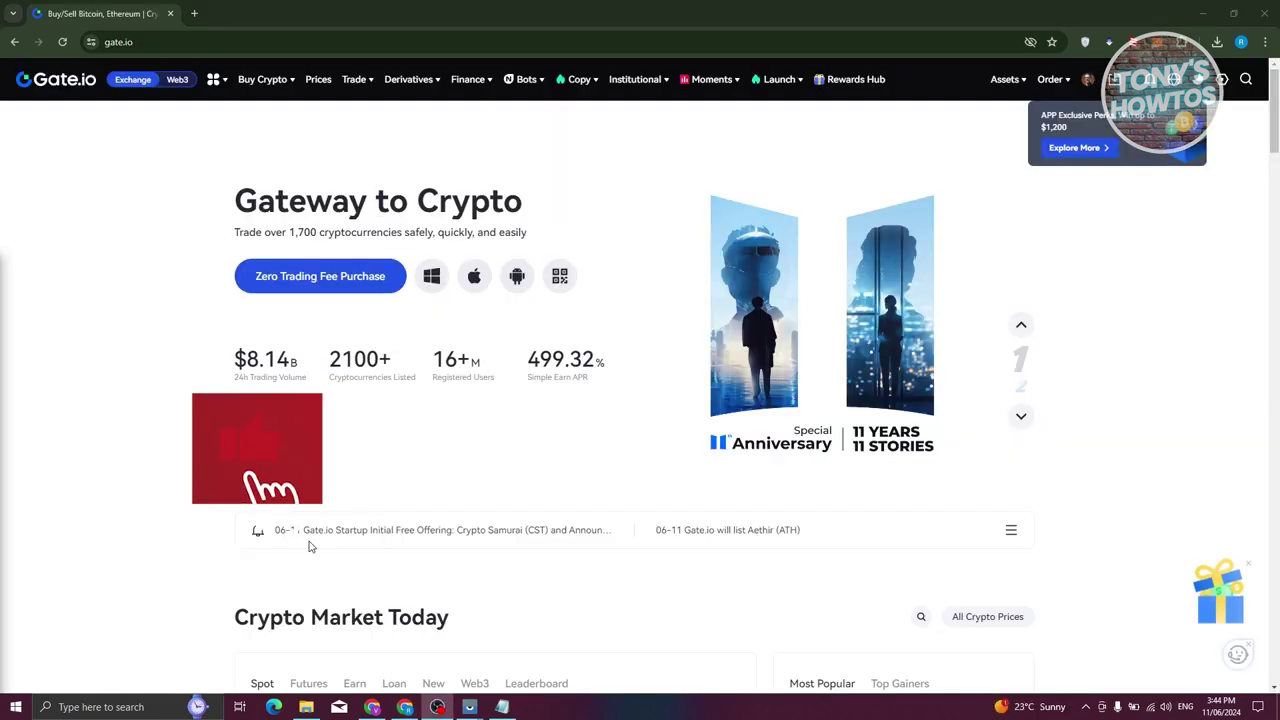
mouse_move(293, 84)
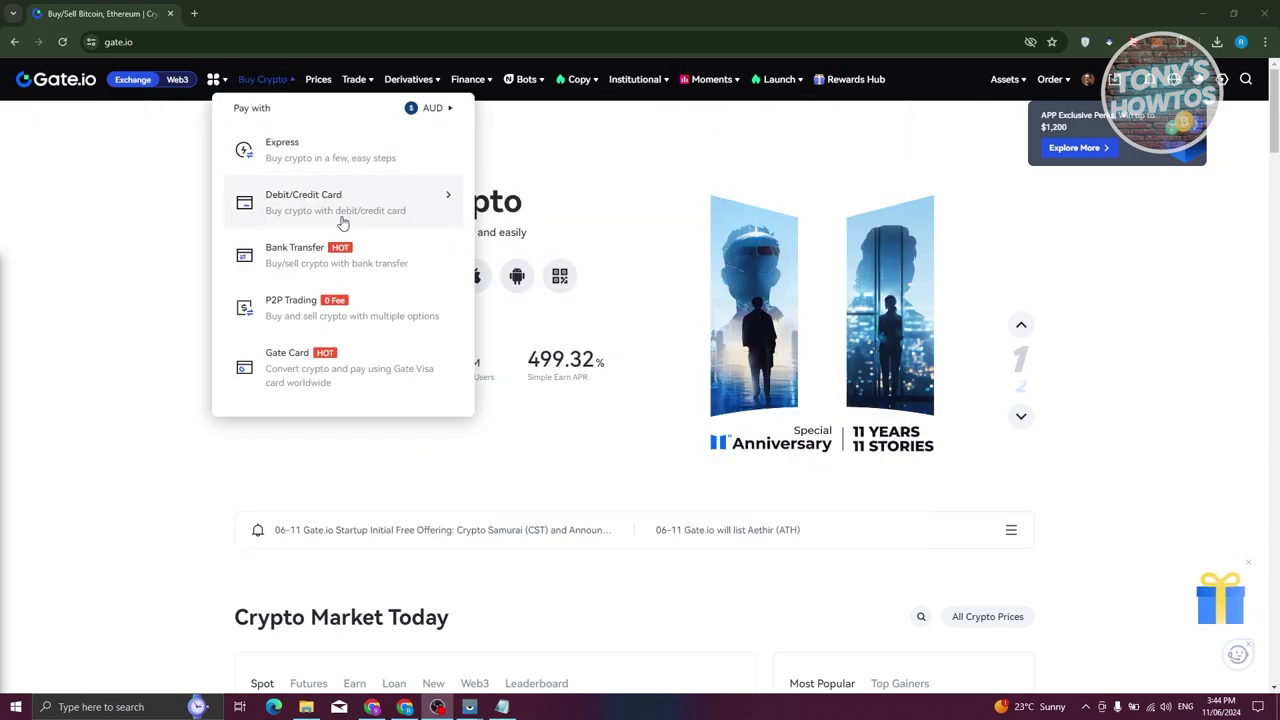
left_click(392, 209)
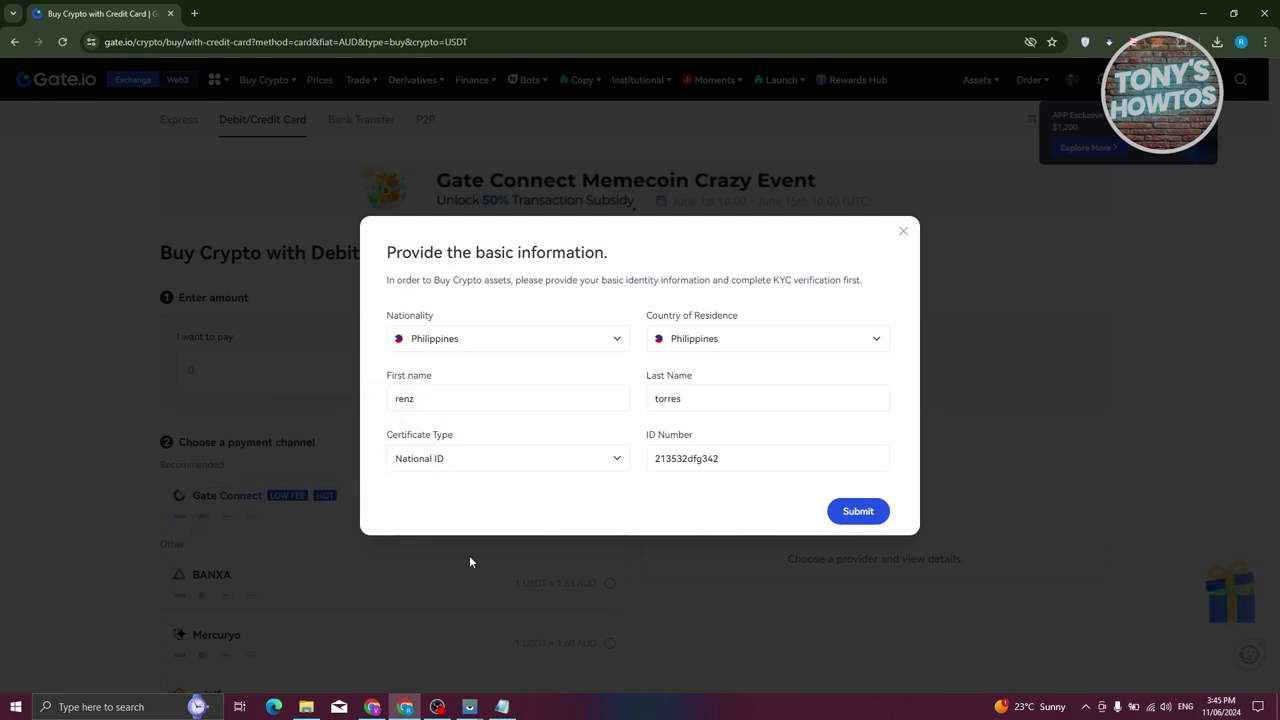
left_click(903, 231)
left_click(582, 442)
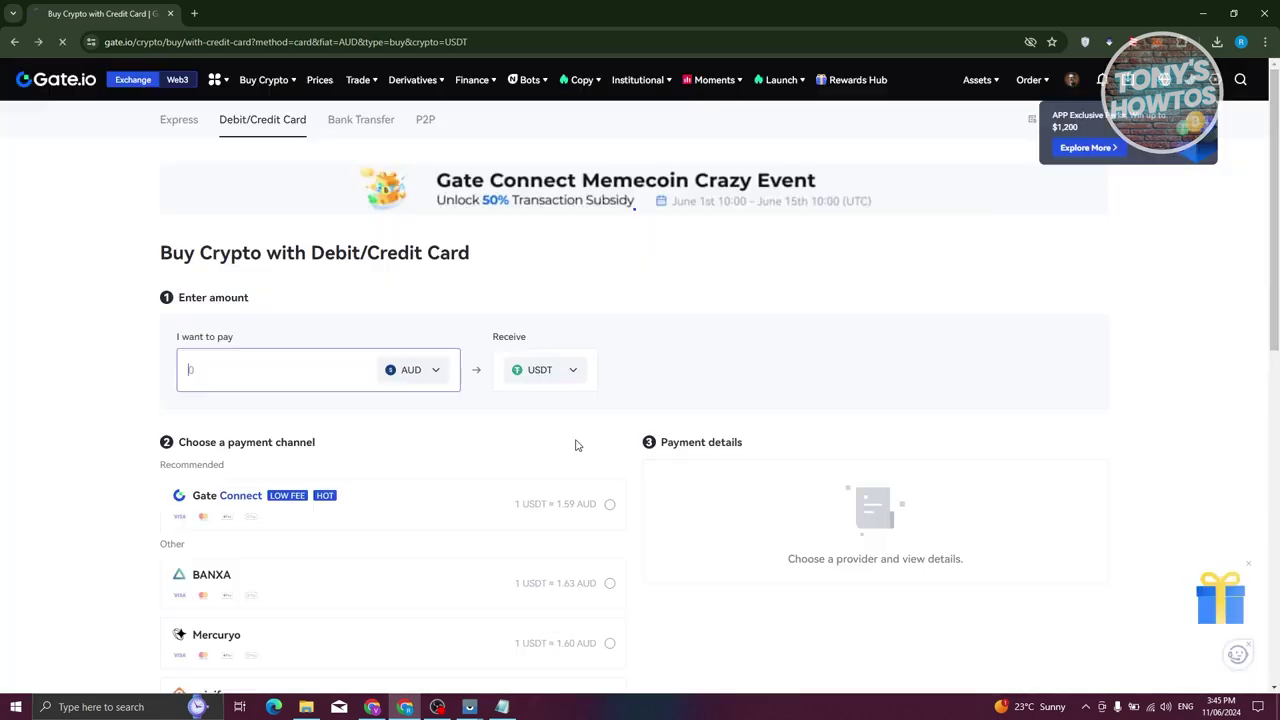
left_click(52, 84)
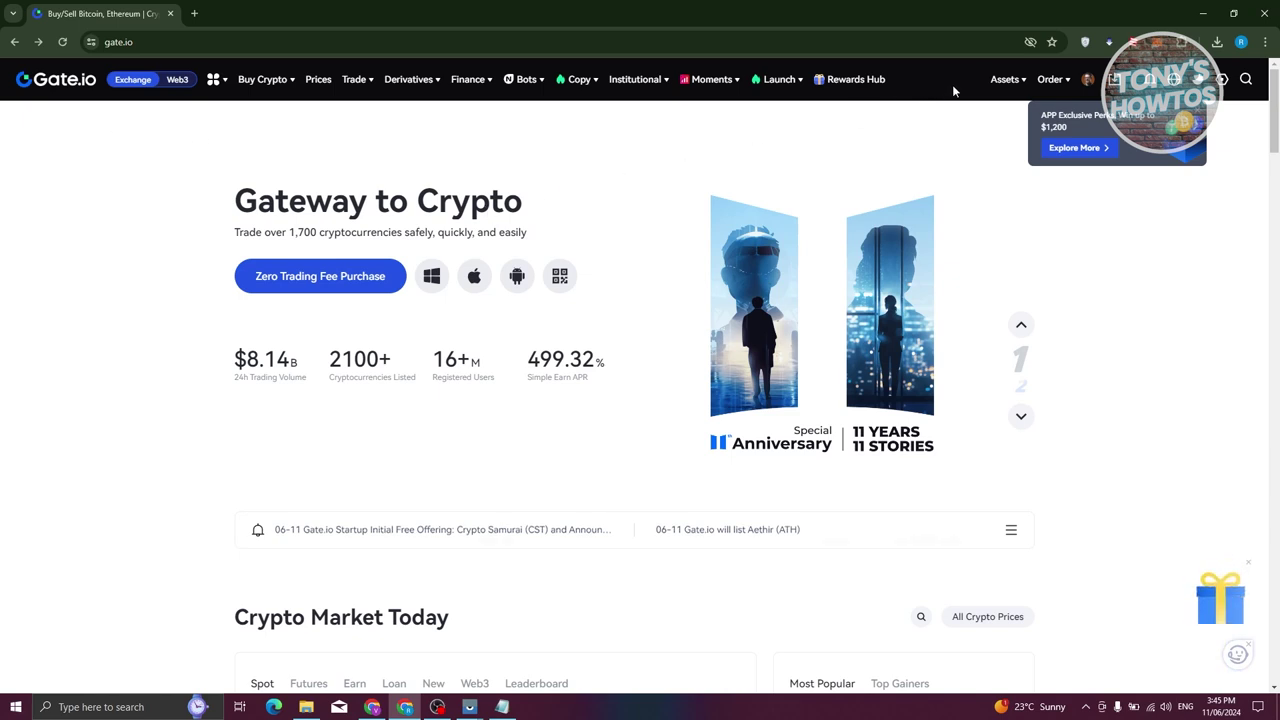
Go to Assets > Spot Account (Deposit & Withdraw) to list USDT, BTC, LTC, ETH at 0.
mouse_move(1008, 86)
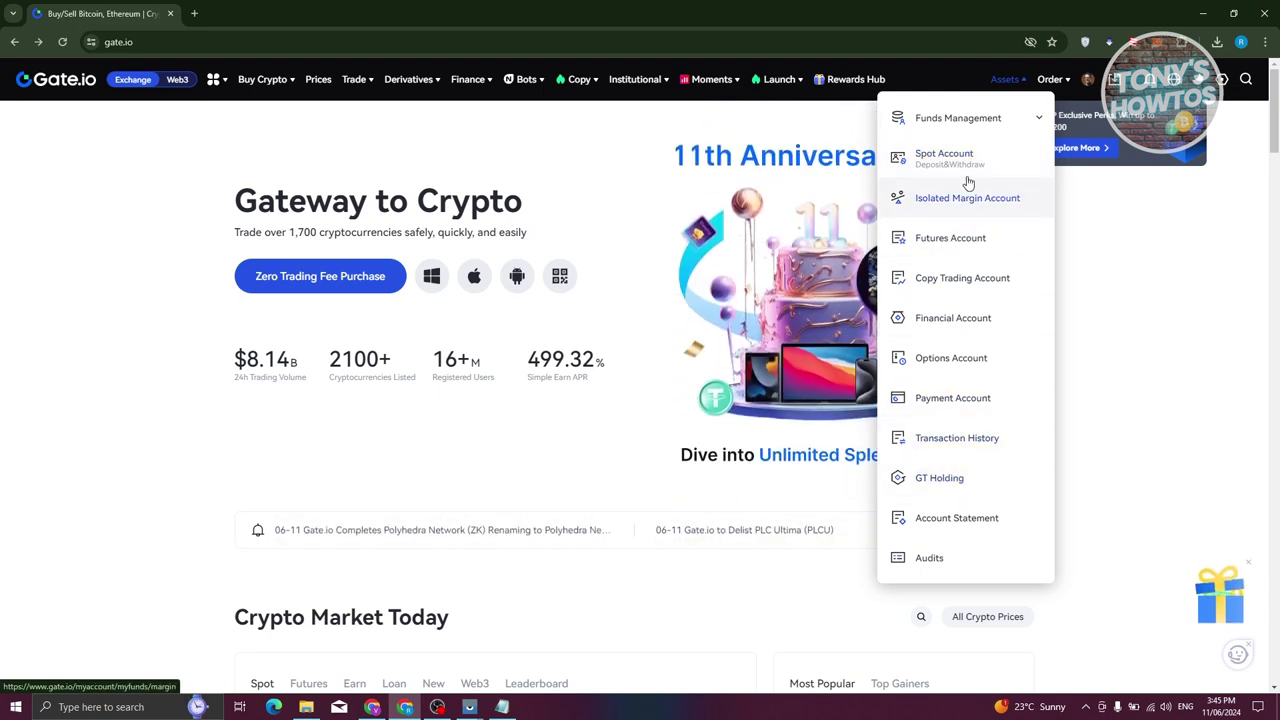
left_click(965, 119)
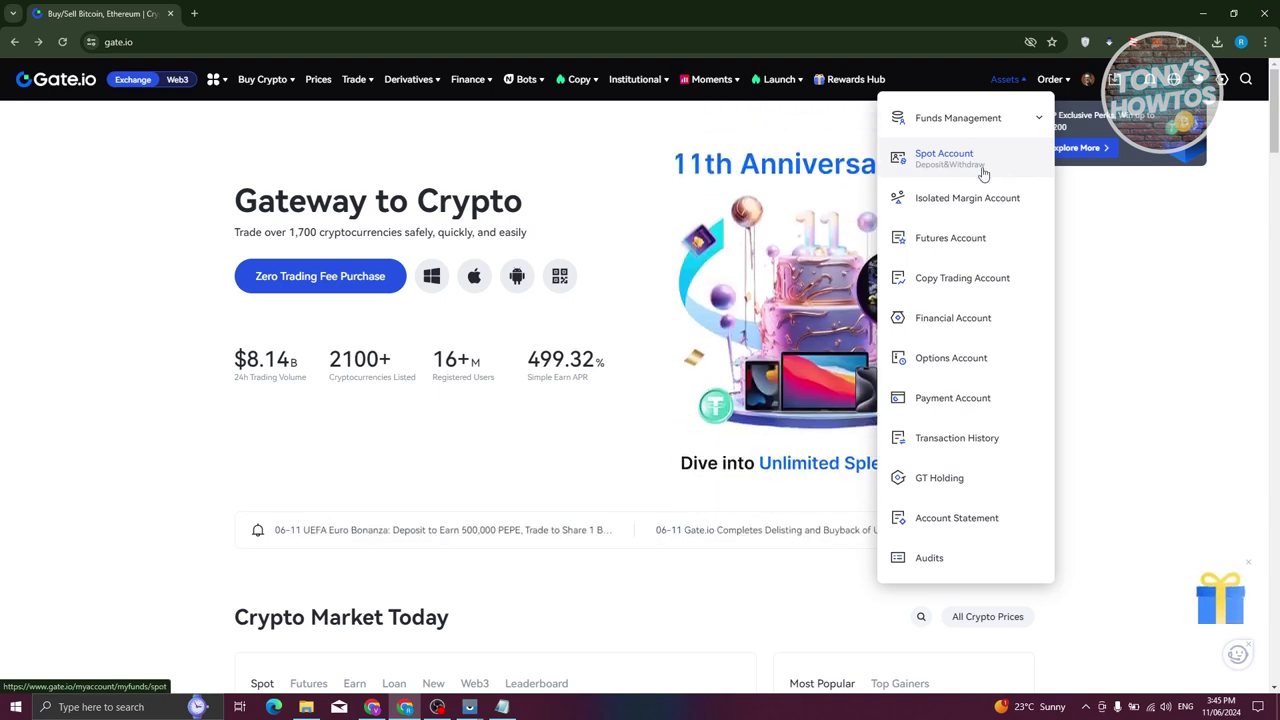
left_click(942, 165)
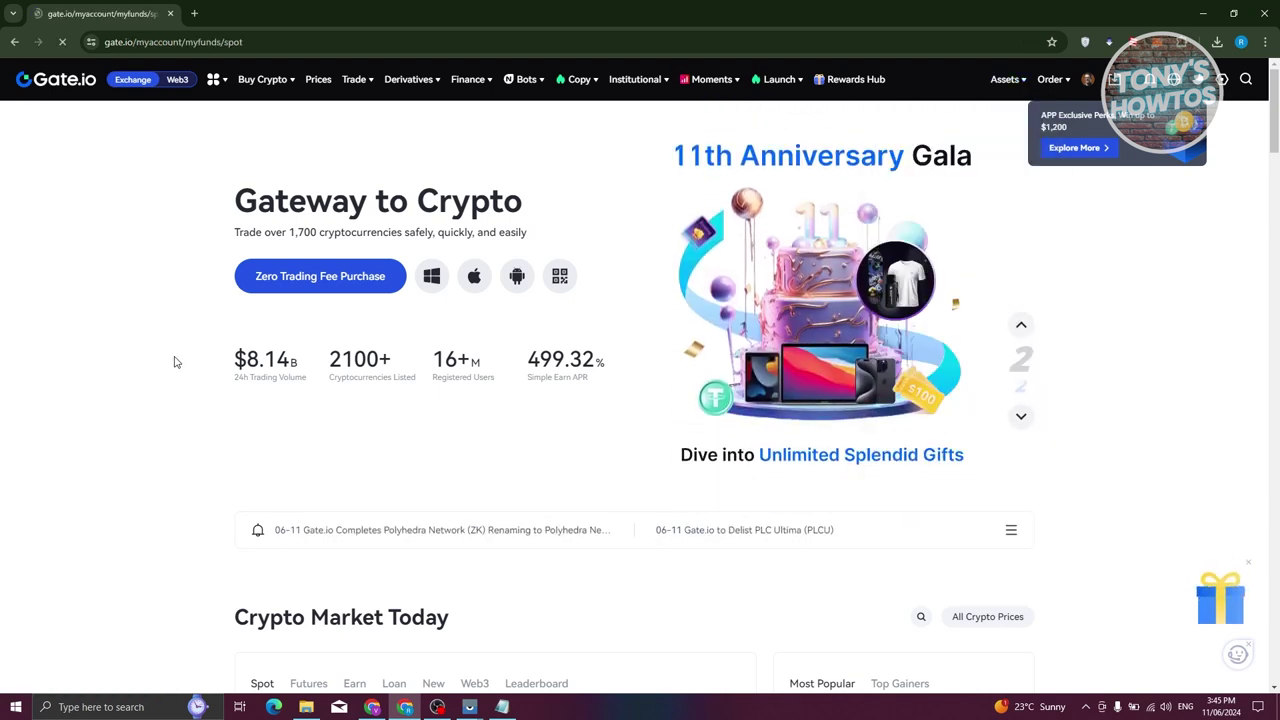
scroll(197, 346, "down", 2)
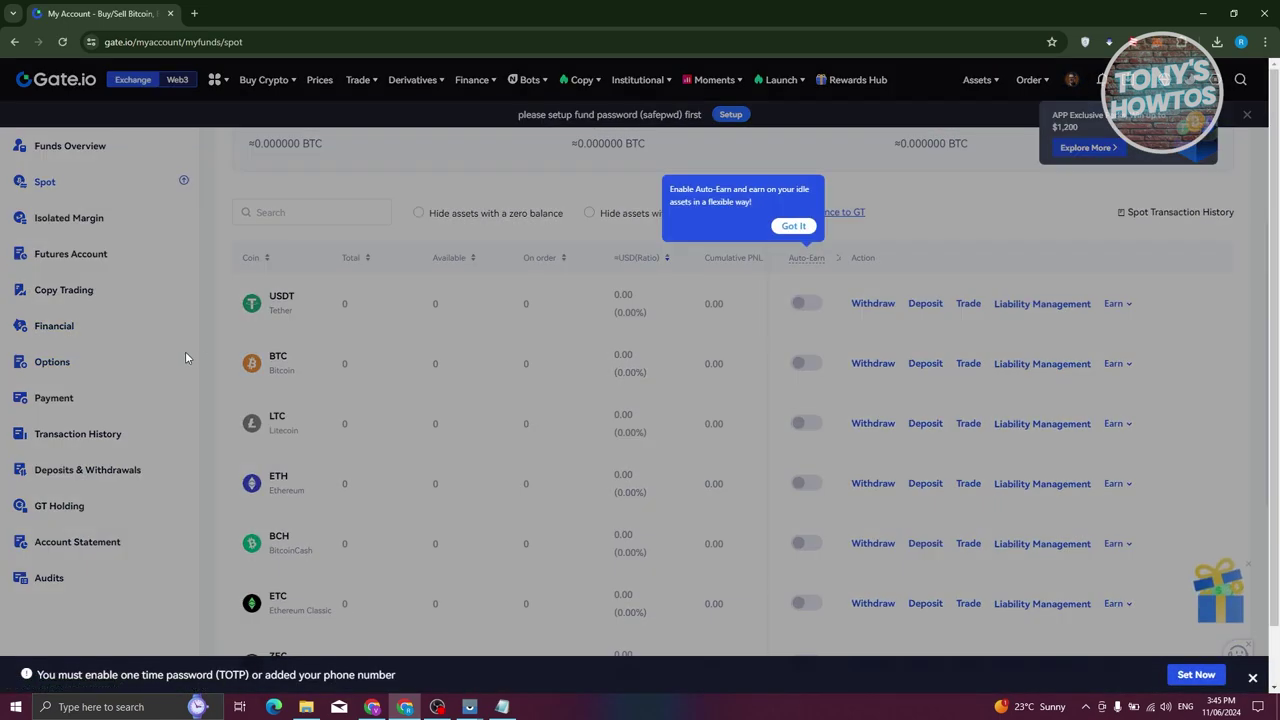
Dismiss the Auto-Earn tip and toggle Hide zero-balance assets on then off again.
left_click(793, 227)
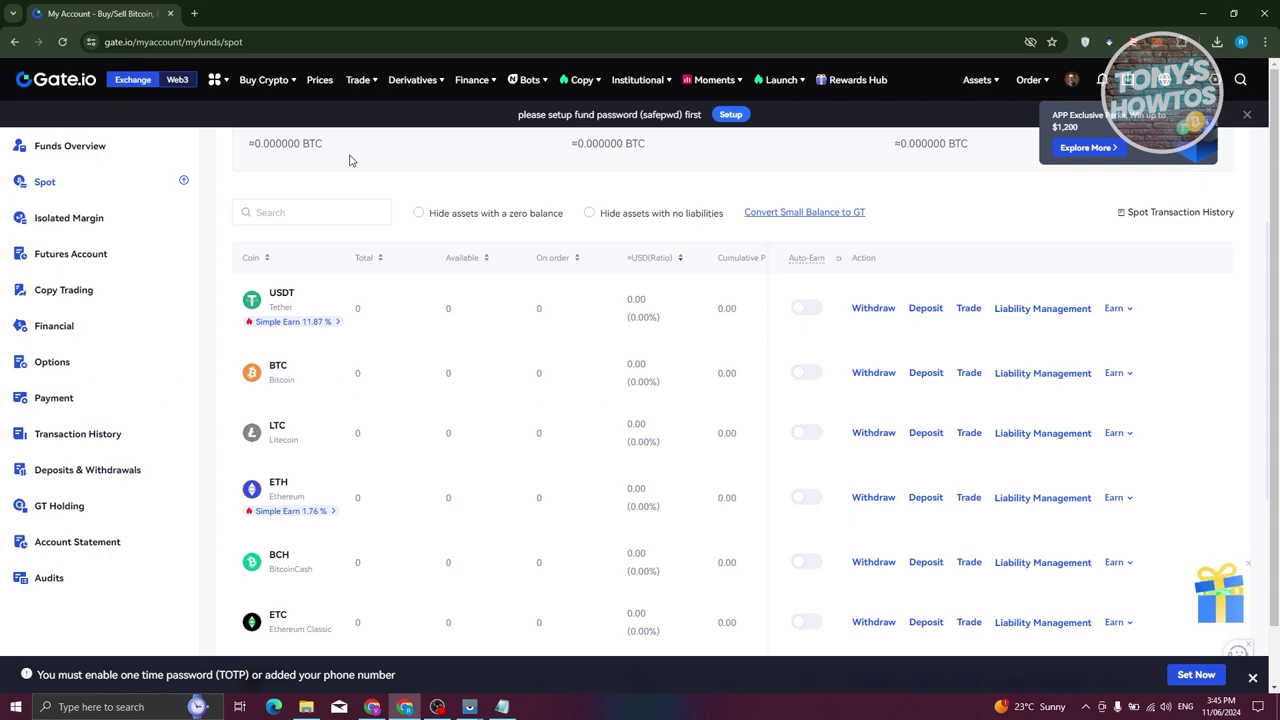
scroll(560, 320, "up", 2)
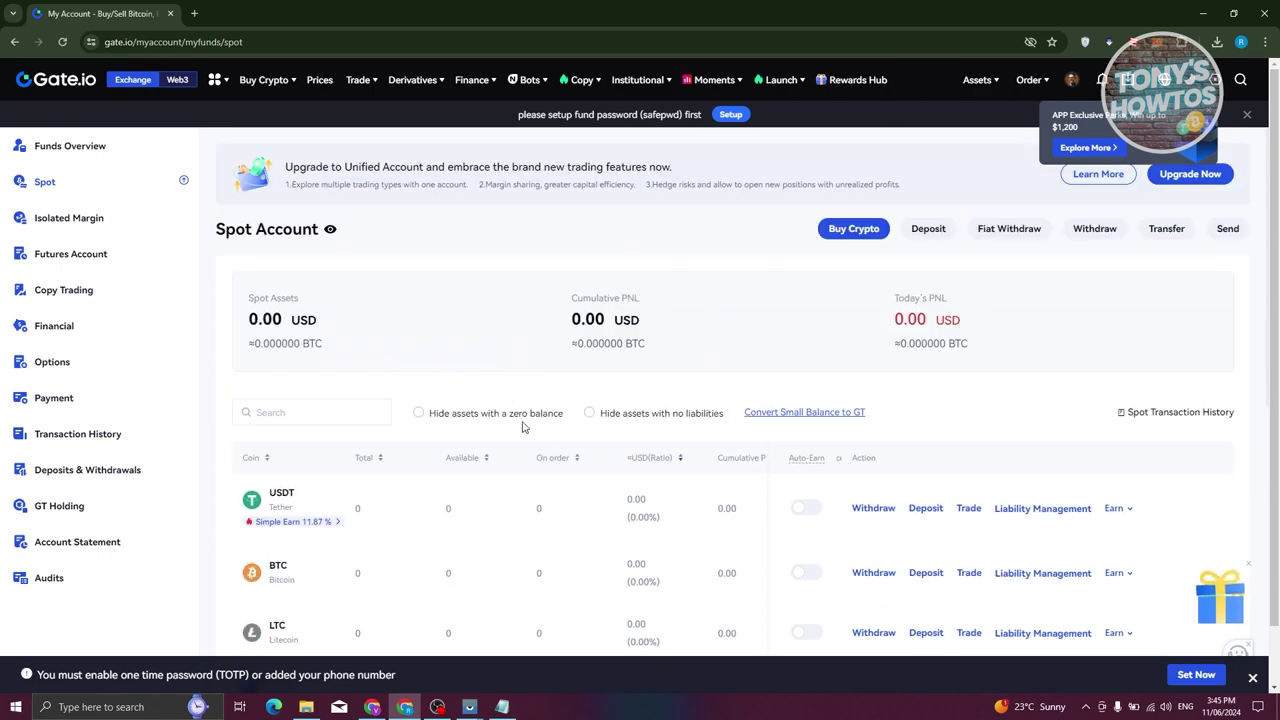
scroll(522, 427, "down", 3)
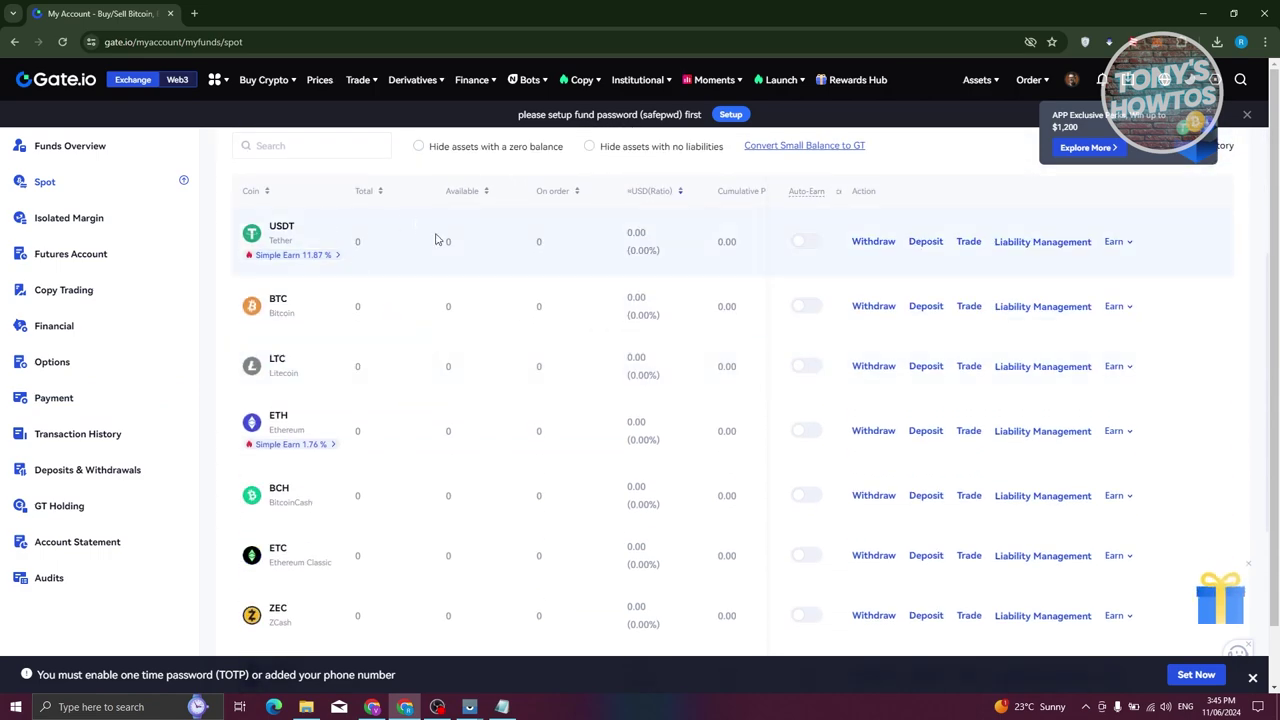
scroll(327, 289, "up", 1)
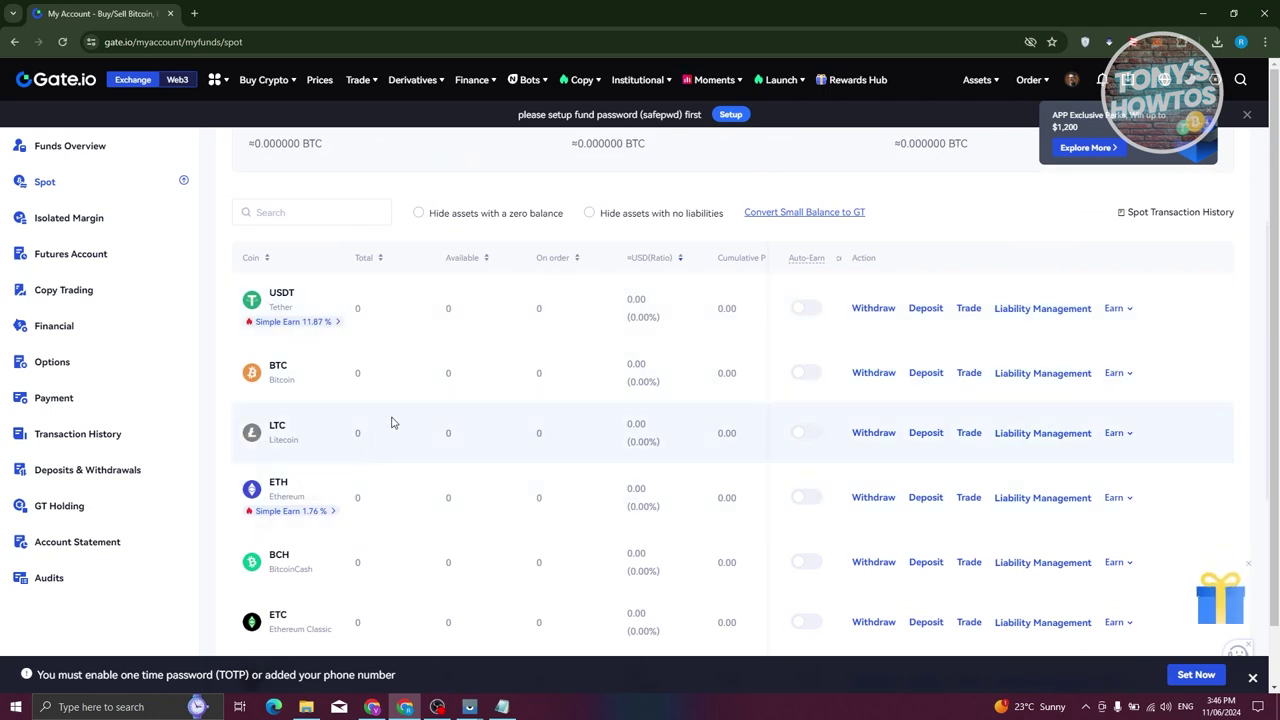
scroll(391, 423, "up", 2)
scroll(434, 425, "down", 2)
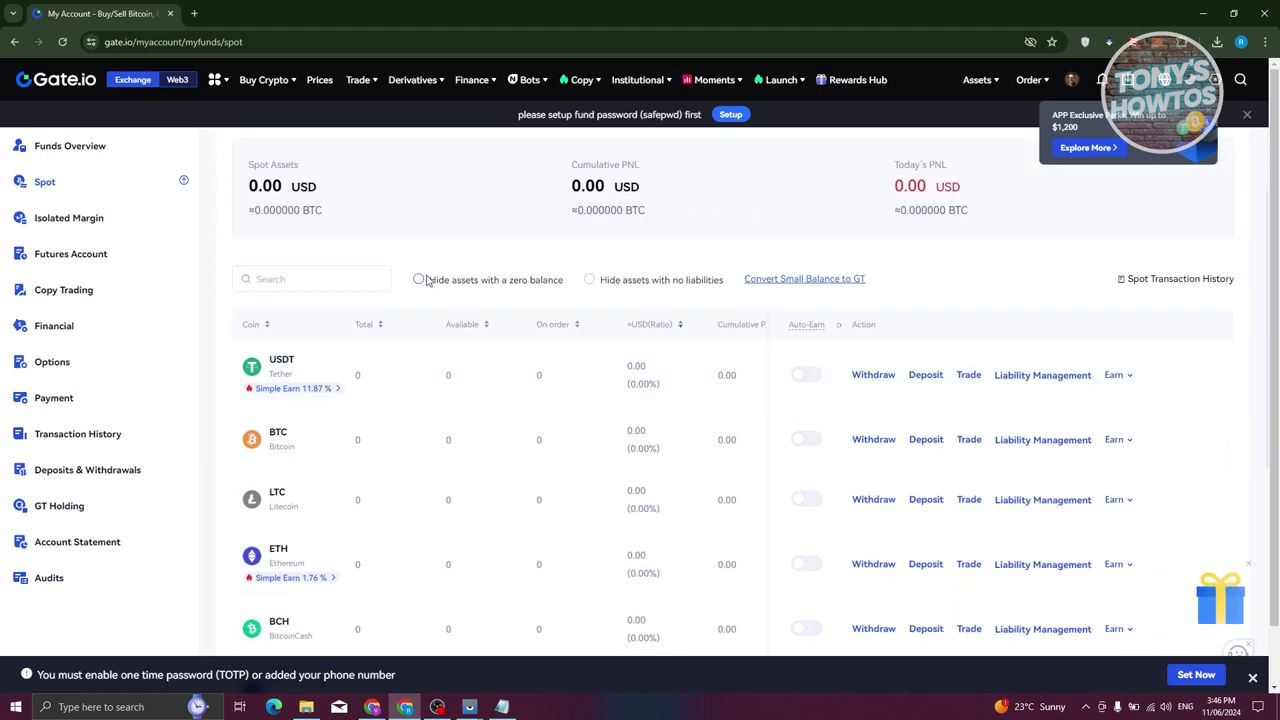
left_click(420, 280)
left_click(418, 351)
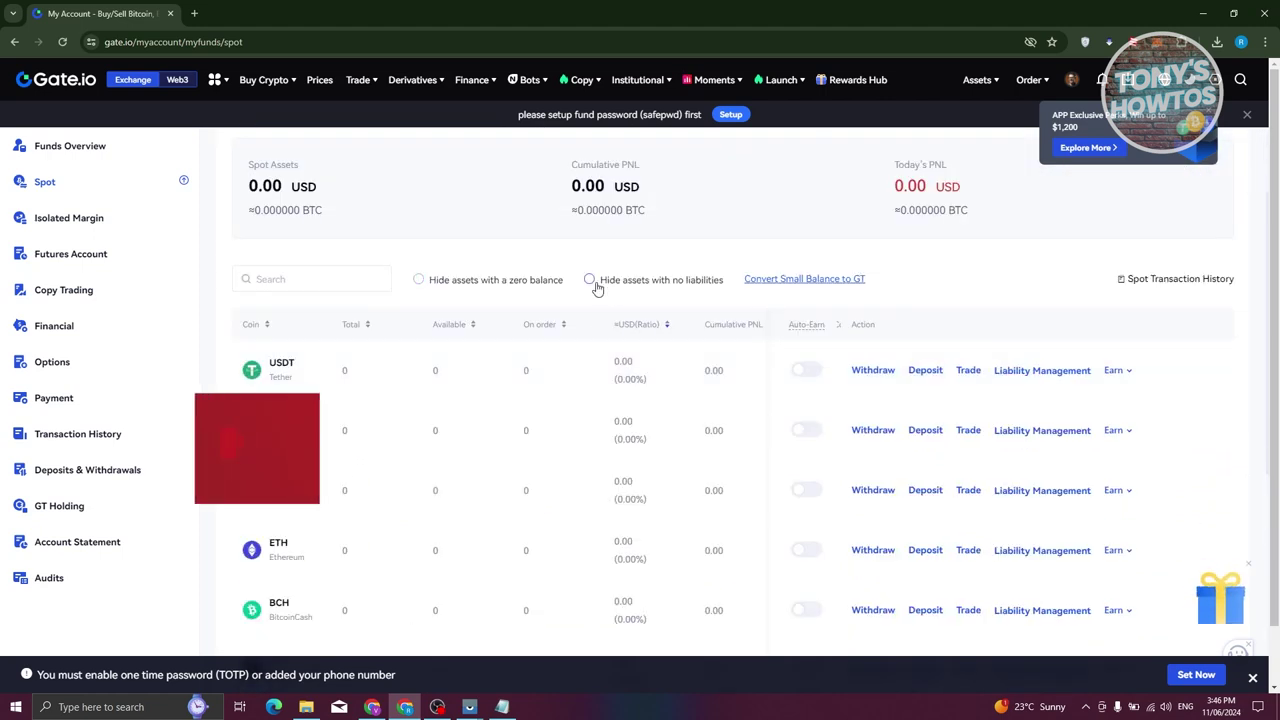
Open USDT's Auto-Earn toggle and close its popup without enabling Auto-Earn.
scroll(532, 440, "up", 2)
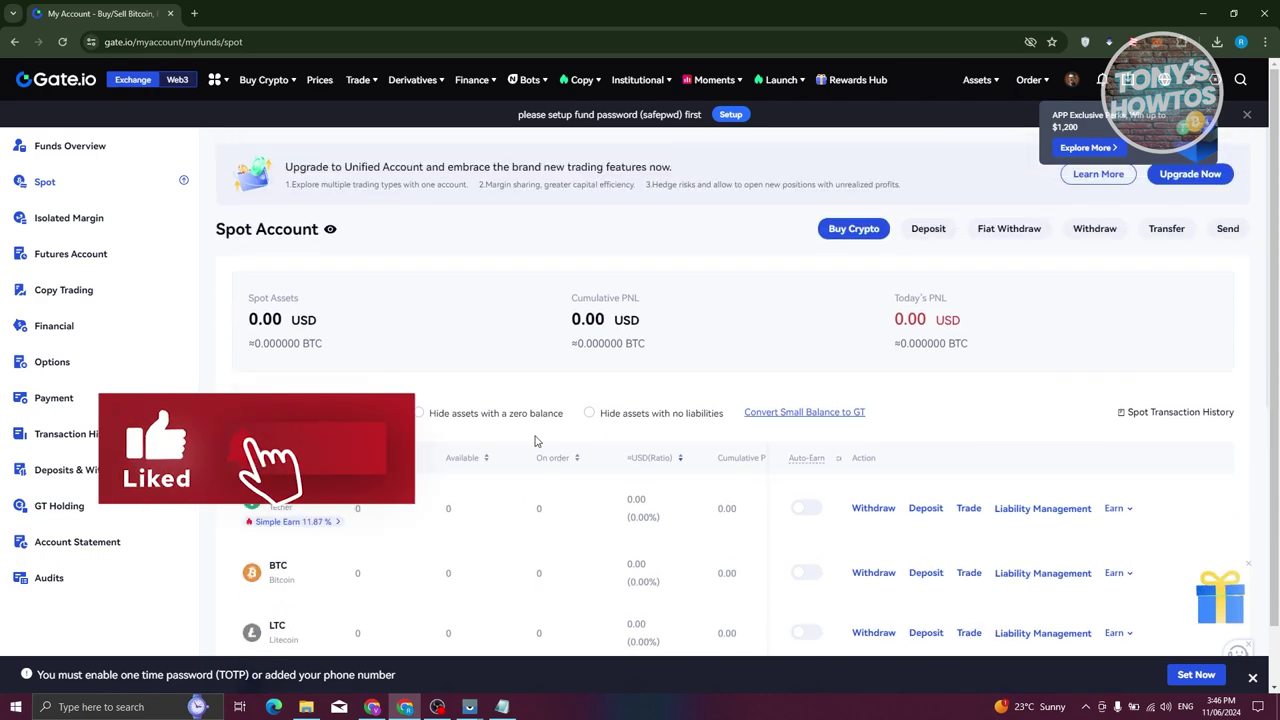
left_click(802, 509)
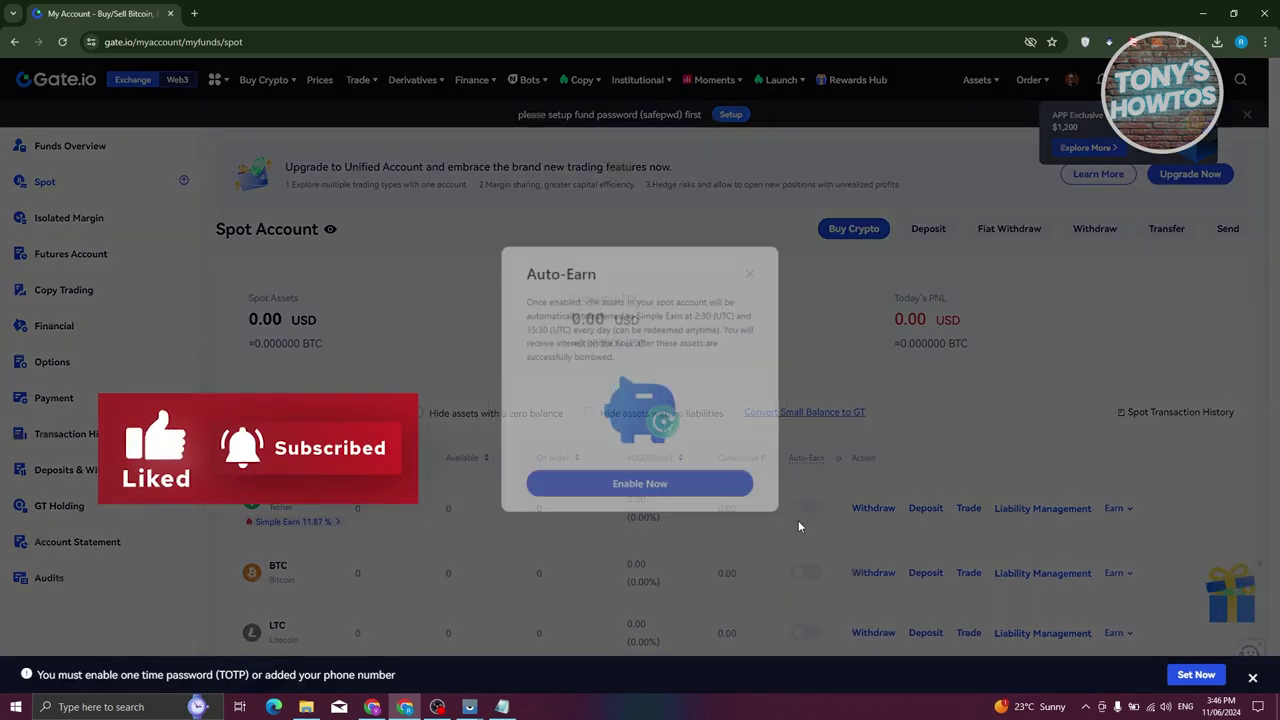
left_click(762, 268)
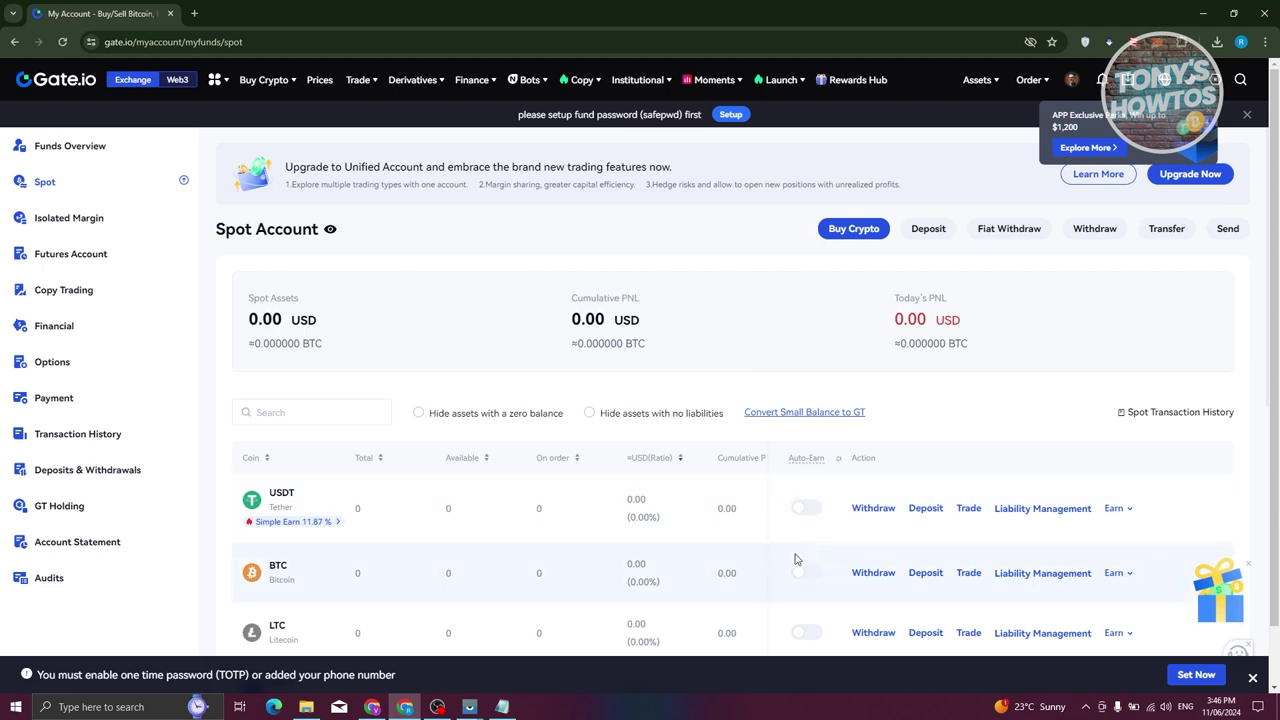
scroll(869, 383, "down", 2)
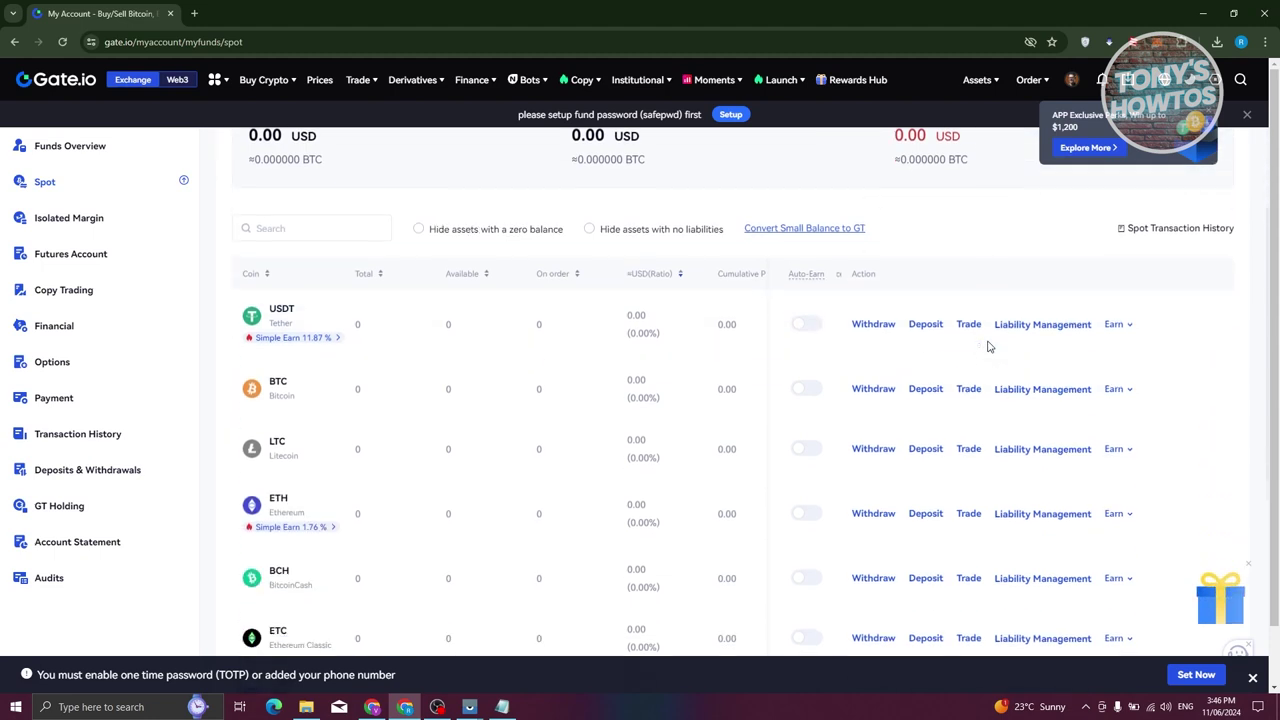
left_click(869, 310)
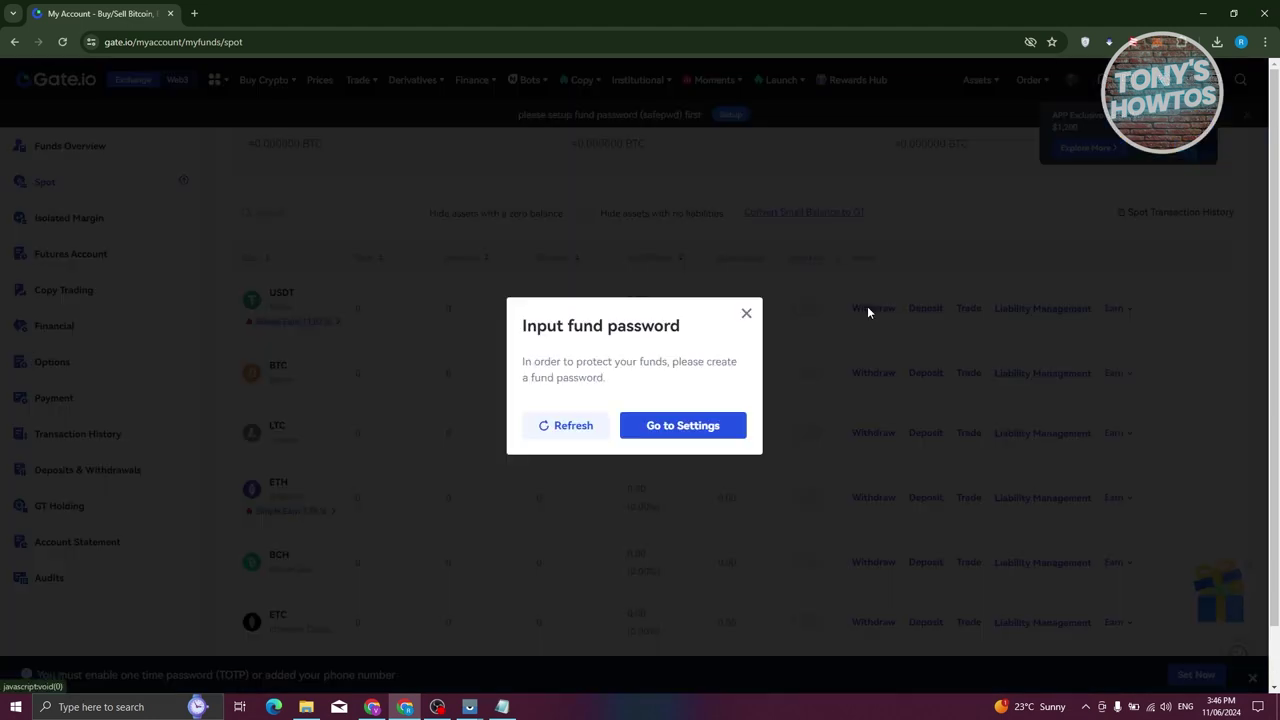
left_click(747, 315)
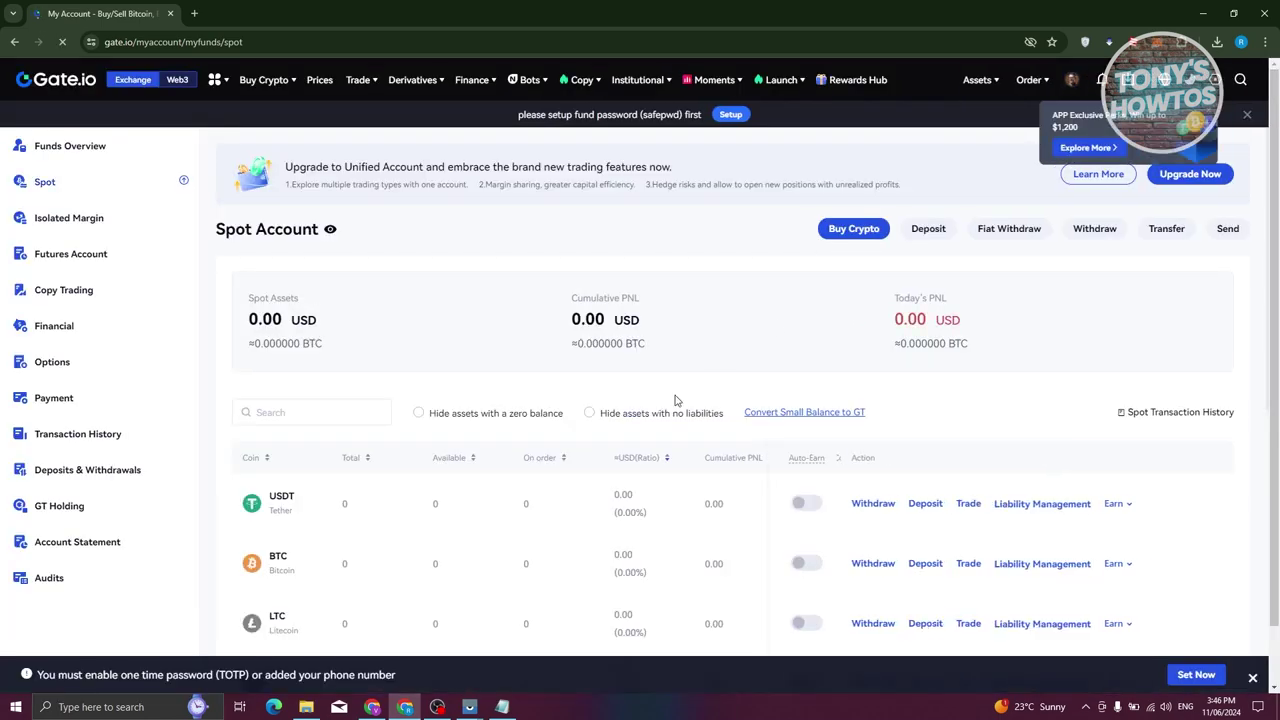
left_click(926, 510)
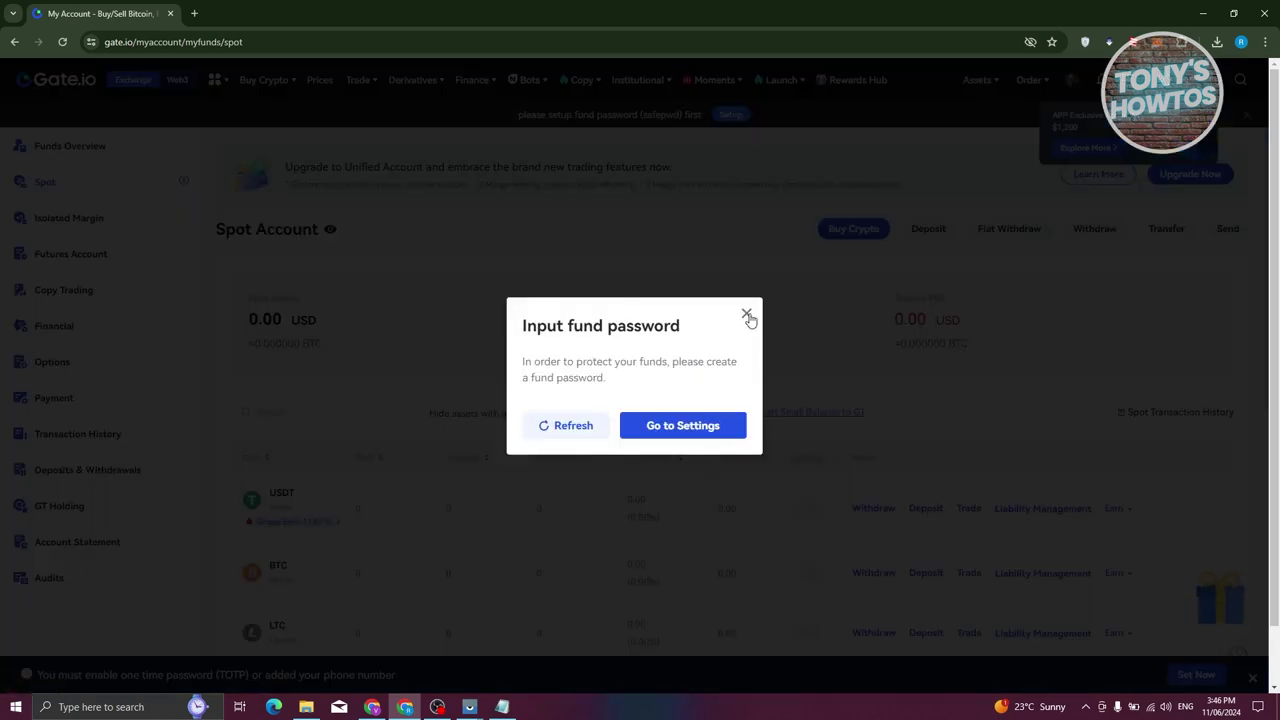
left_click(747, 315)
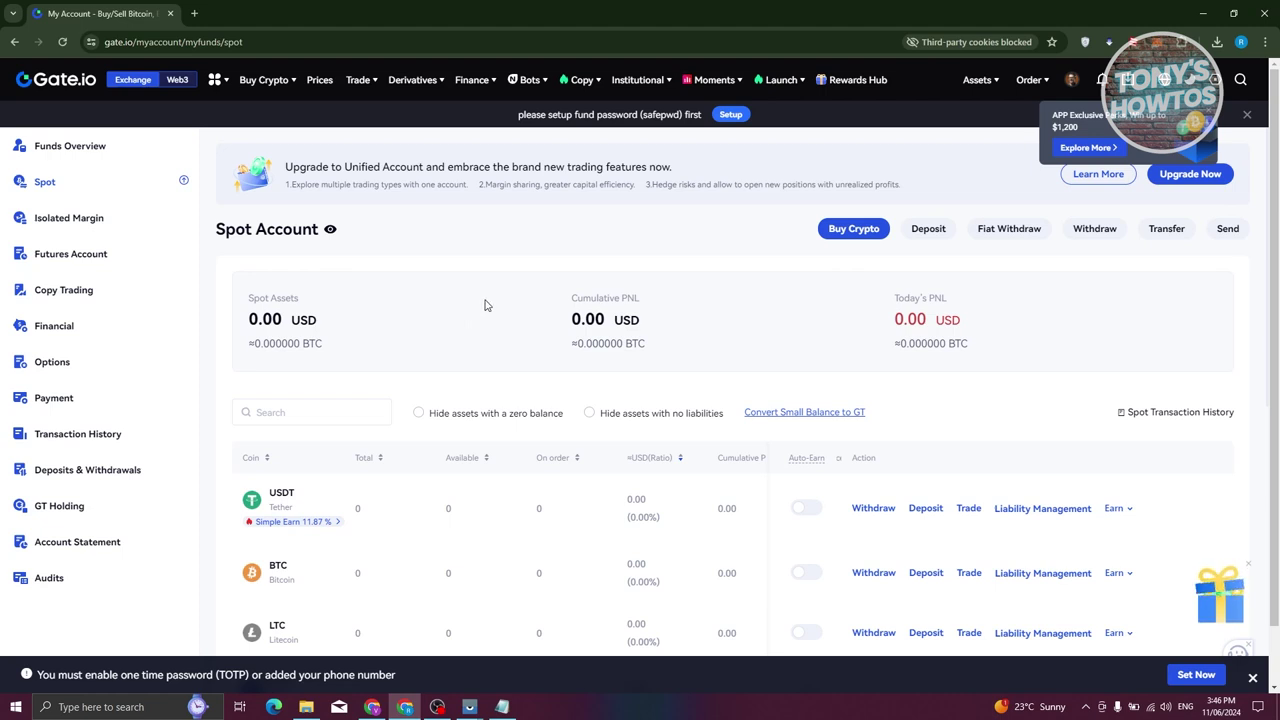
scroll(329, 540, "down", 2)
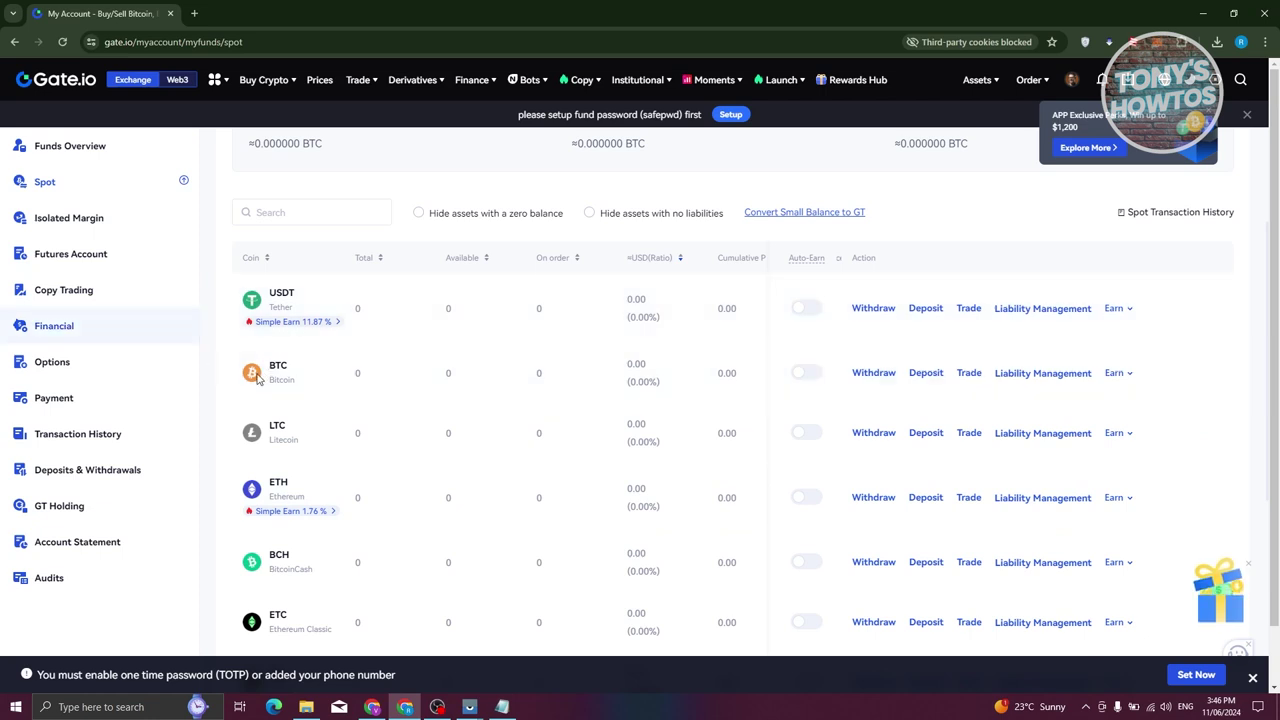
left_click(1115, 308)
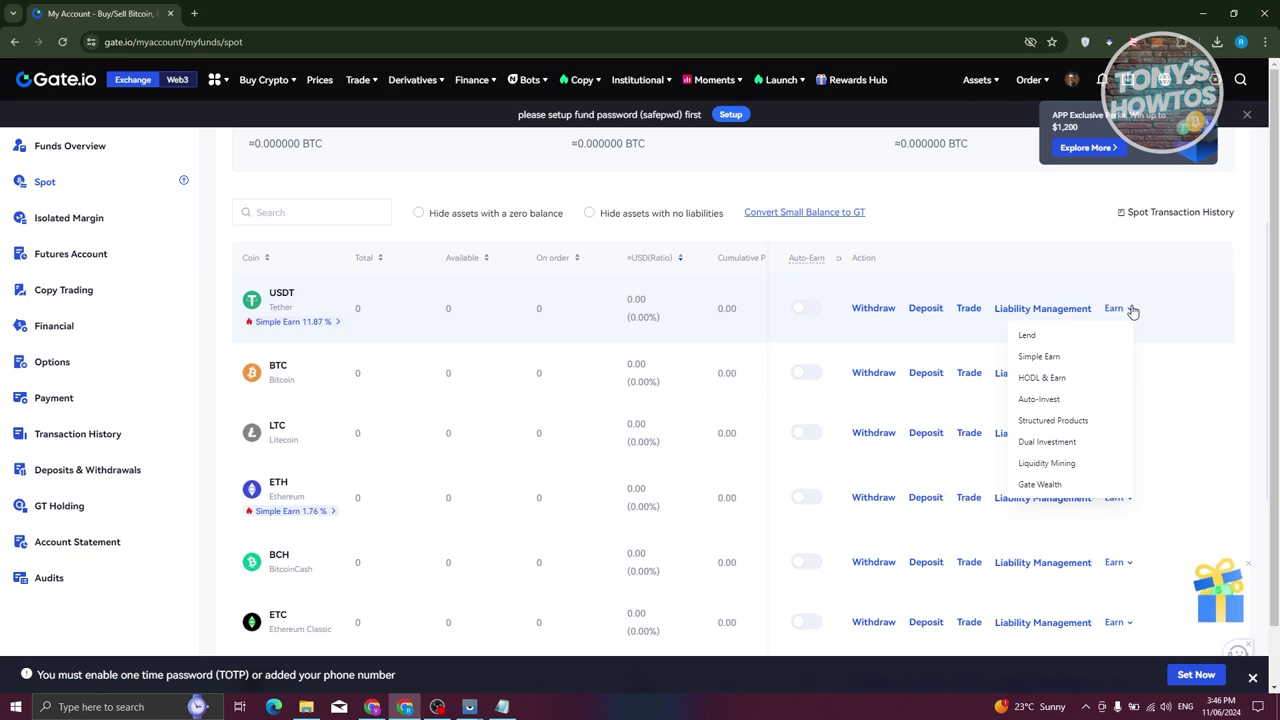
mouse_move(1109, 303)
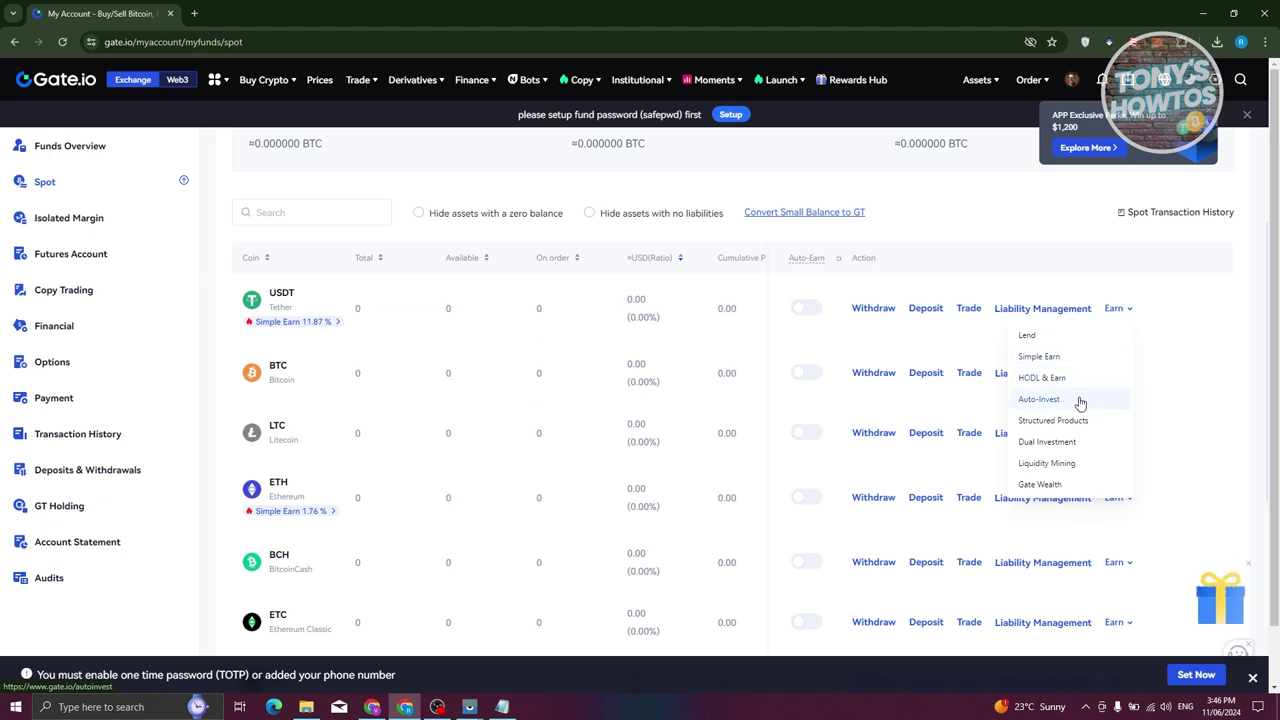
scroll(1018, 213, "up", 2)
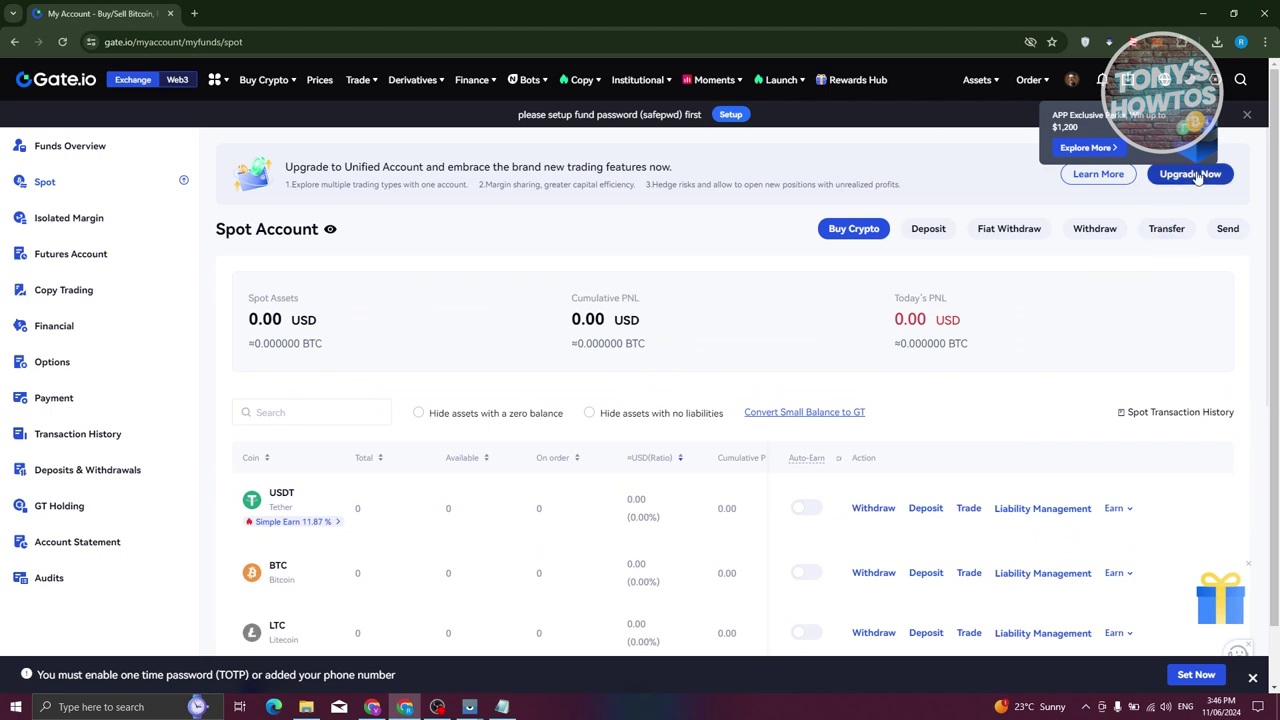